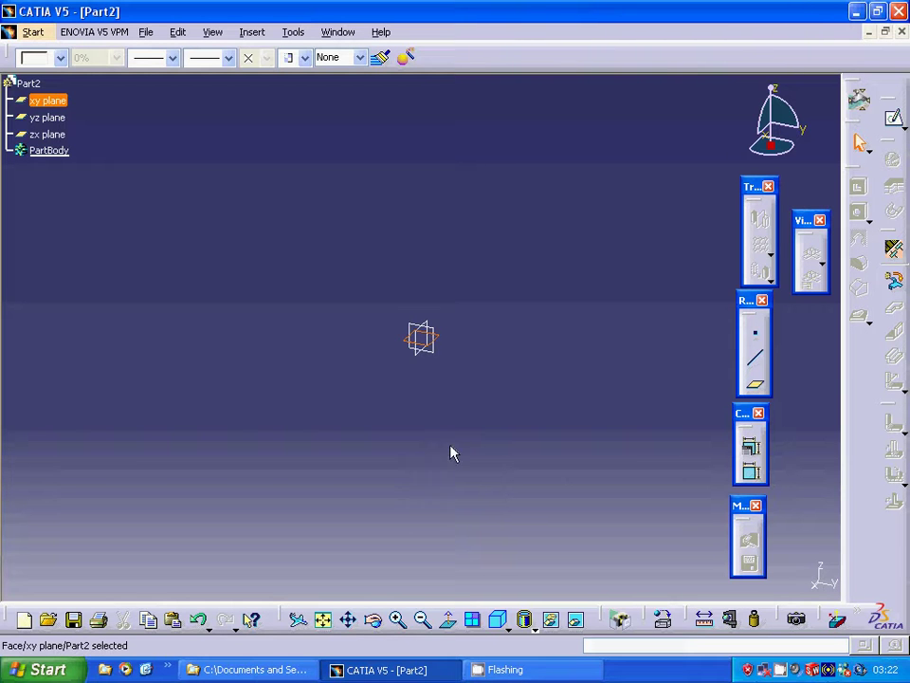
- Switch to the Generative Sheetmetal Design workbench and define sheet metal parameters with 2 mm thickness and 2 mm default bend radius
left_click(451, 453)
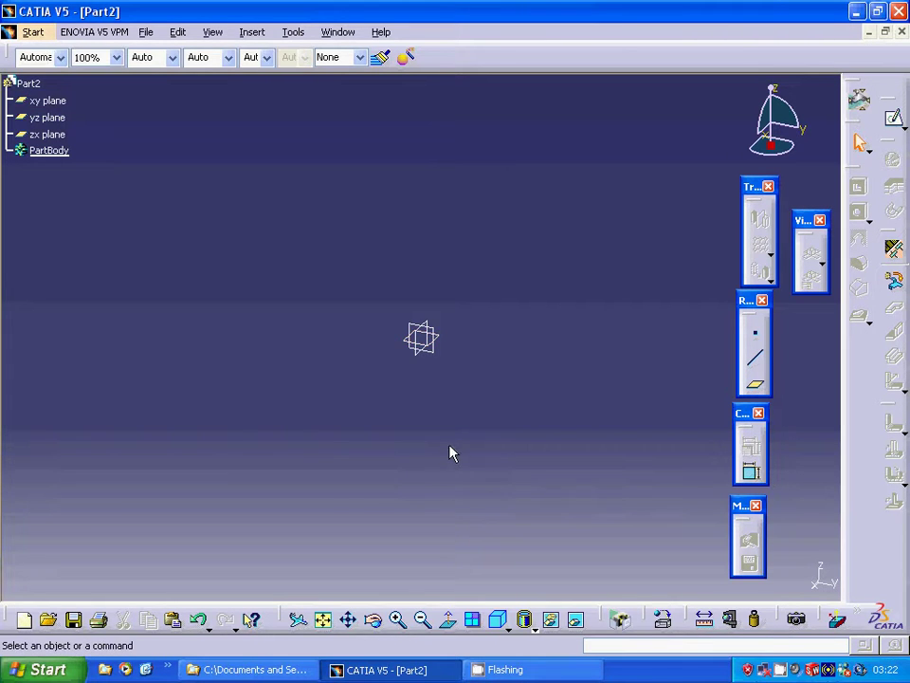
left_click(33, 31)
mouse_move(70, 112)
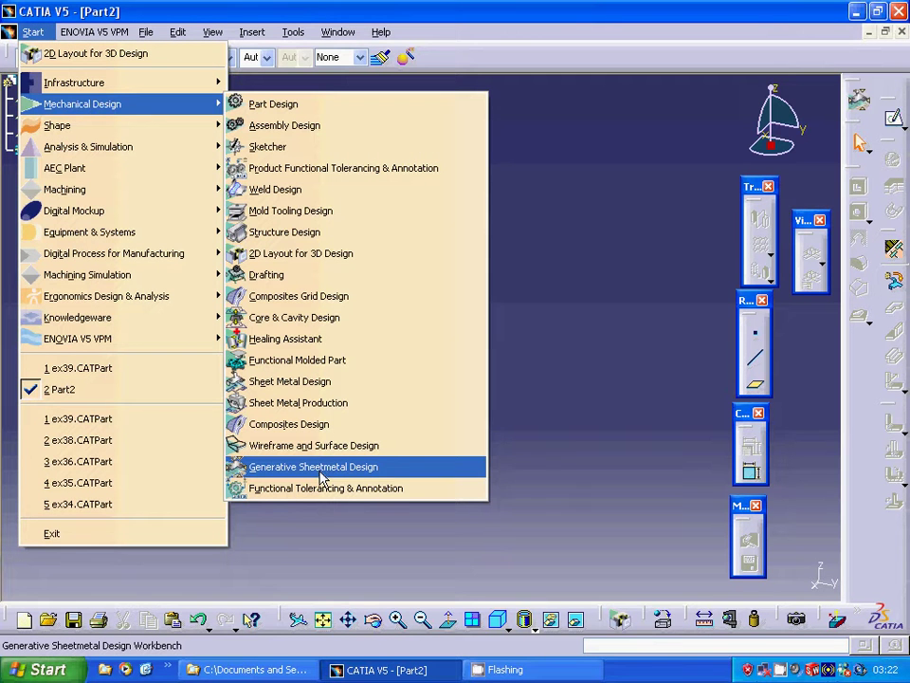
left_click(384, 469)
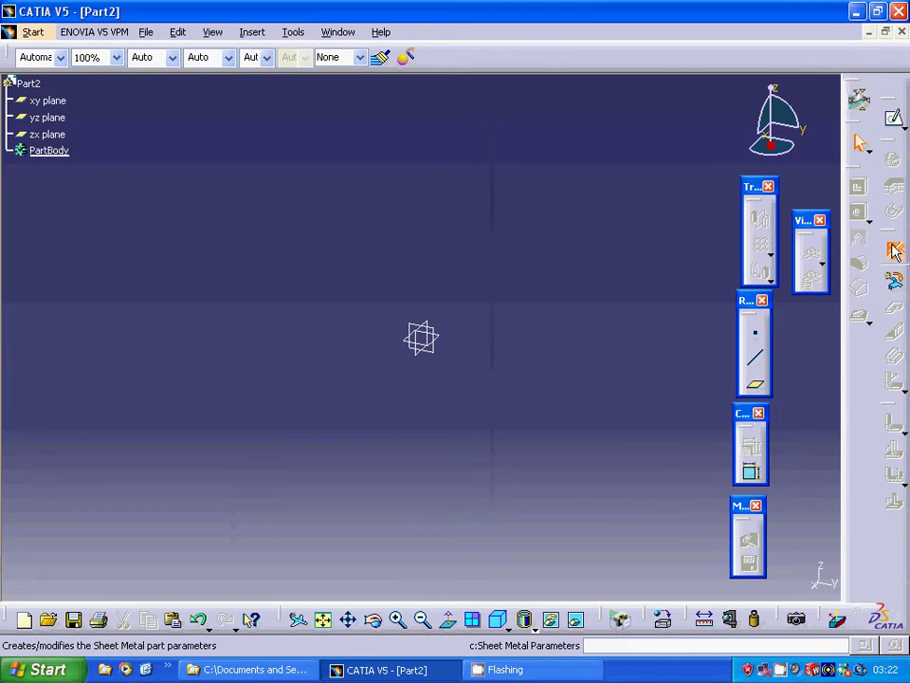
left_click(893, 250)
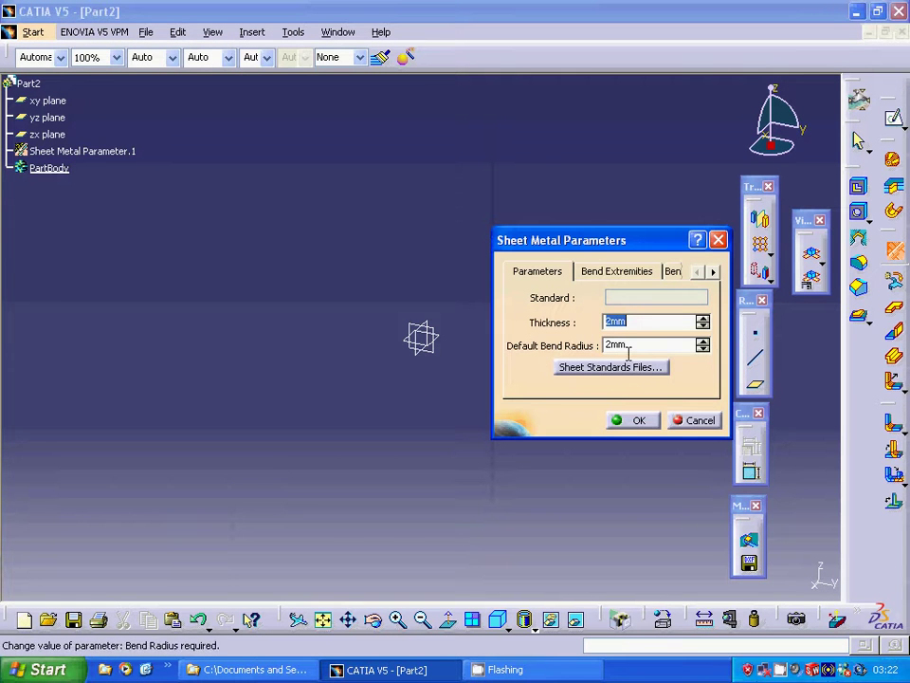
left_click(637, 423)
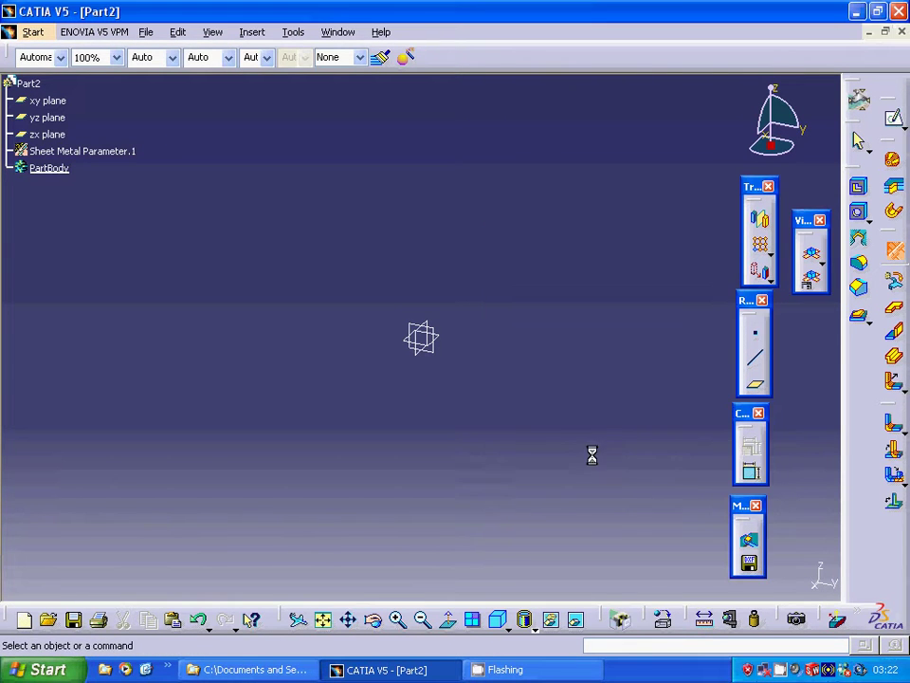
- Sketch a rectangle on the xy plane starting at the origin, about 60 mm along H and 100 mm along V
left_click(418, 341)
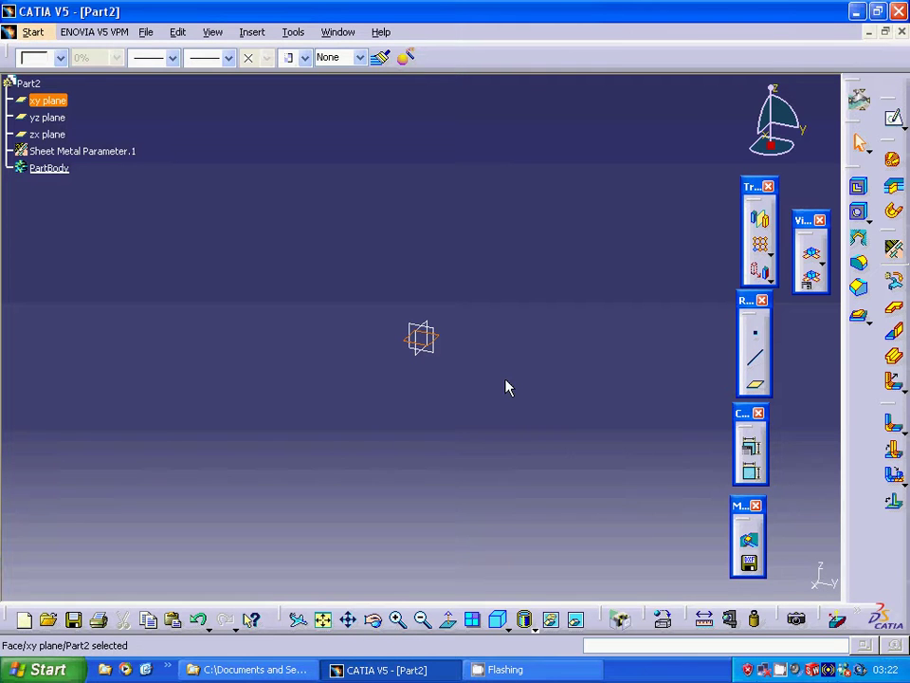
left_click(892, 118)
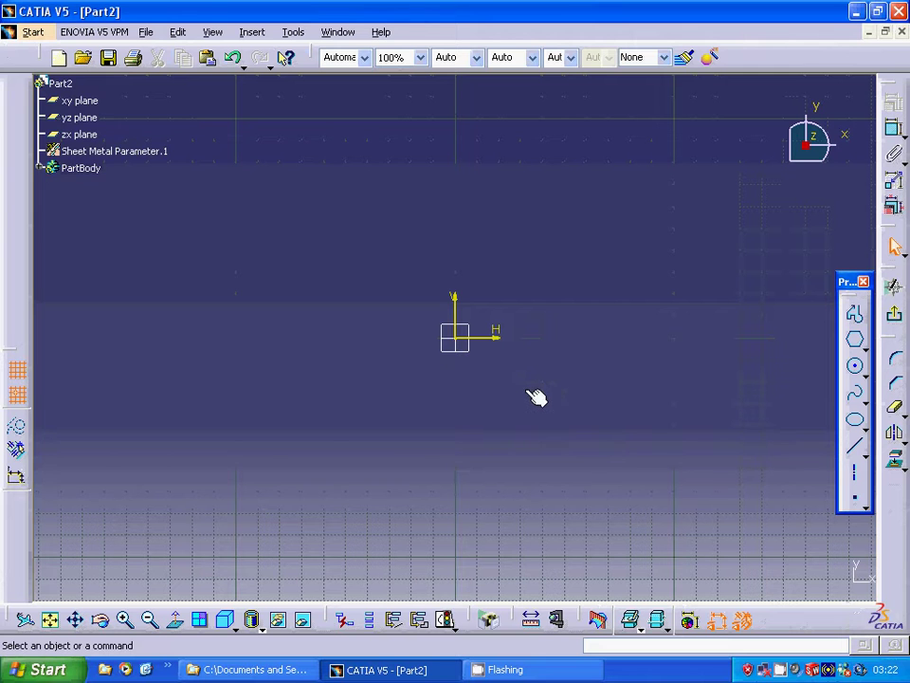
left_click(864, 347)
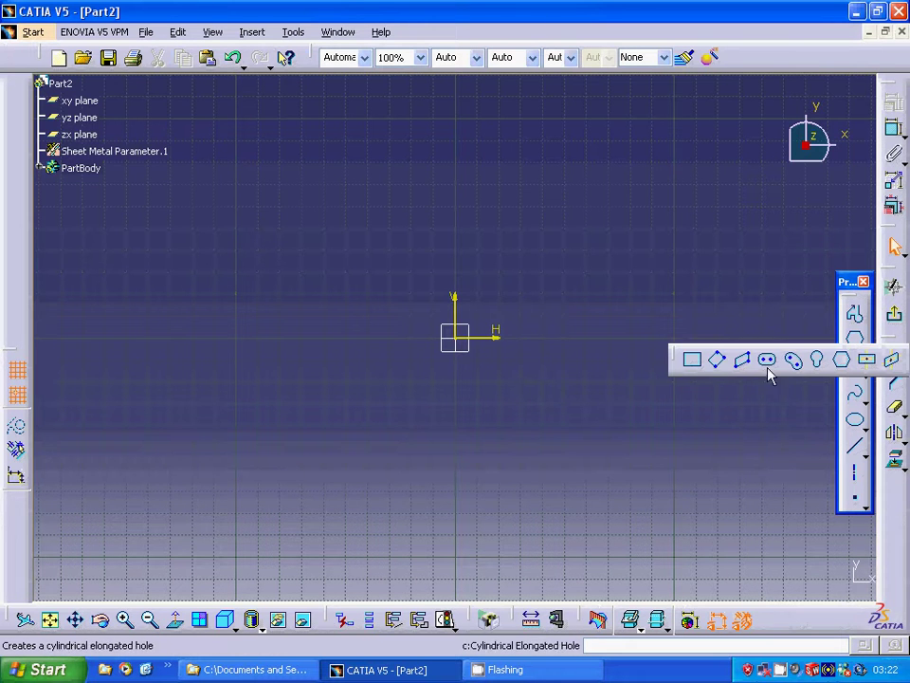
left_click(695, 361)
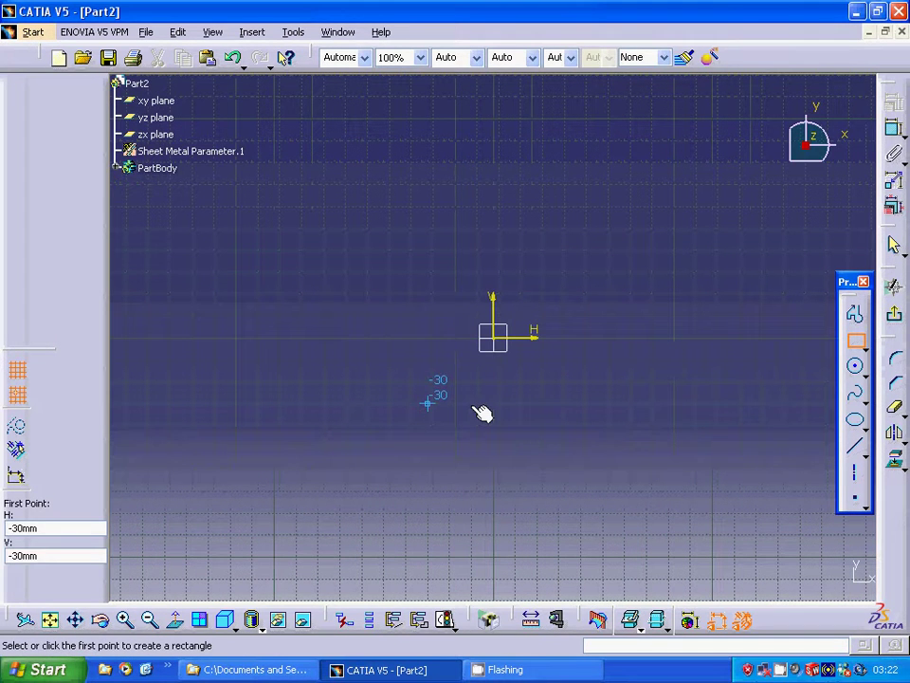
left_click(502, 339)
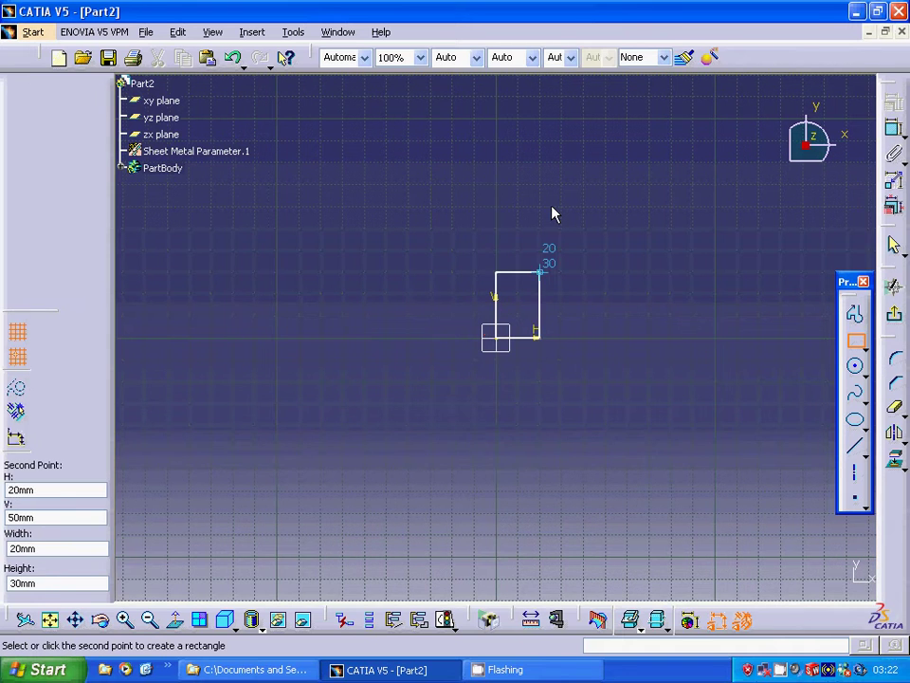
left_click(628, 117)
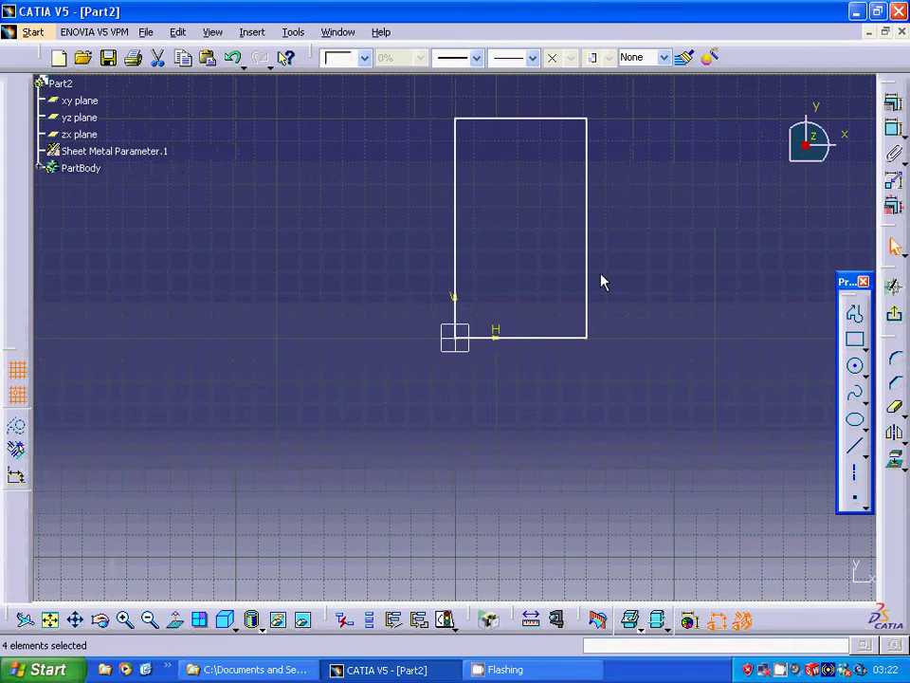
- Exit the sketch and create the base wall from the rectangular profile
left_click(903, 316)
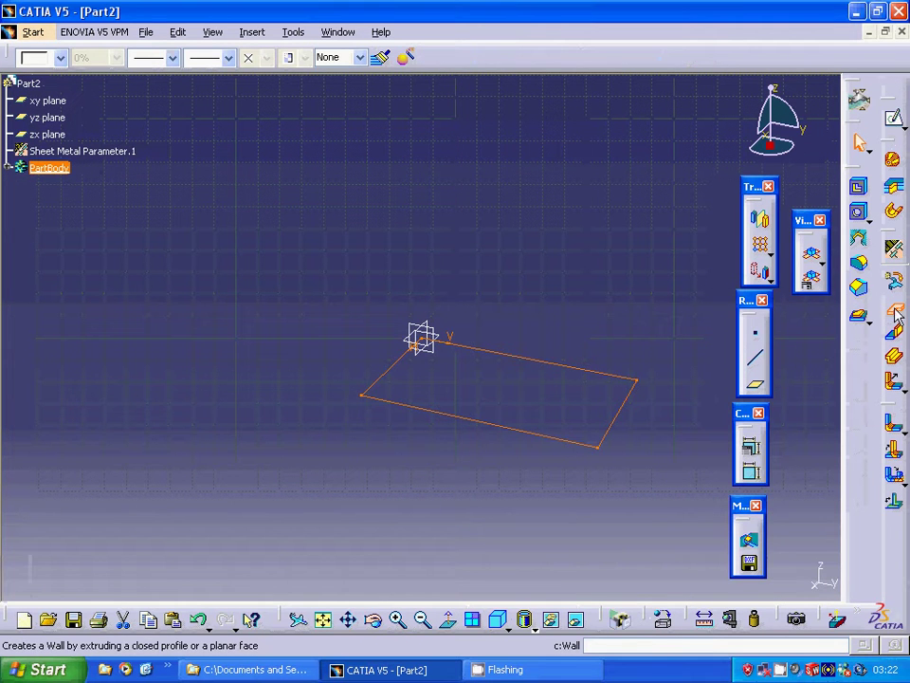
left_click(896, 316)
left_click(664, 574)
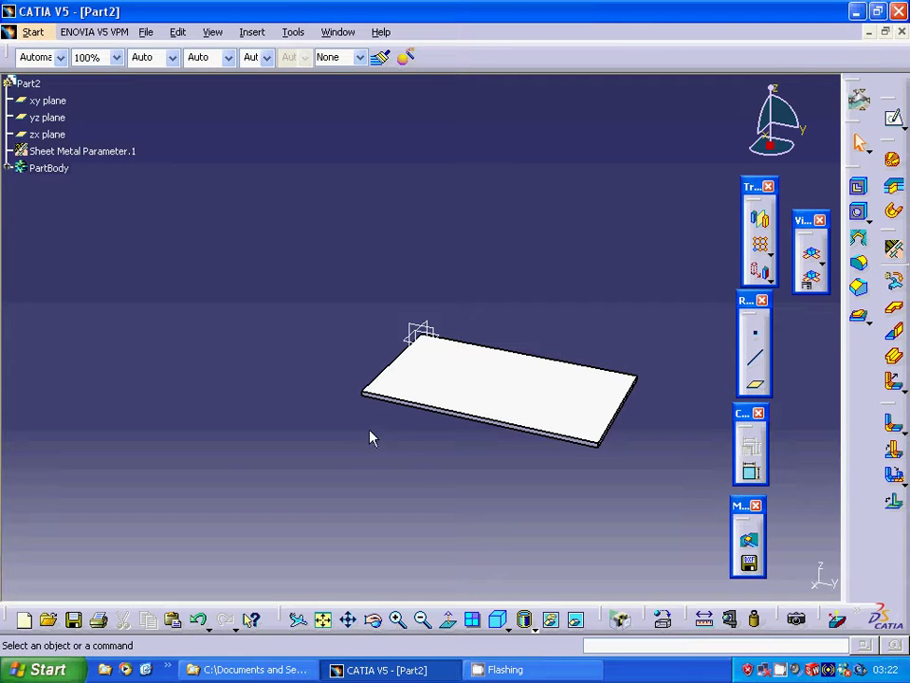
- Add a 60 mm high wall at 90 degrees with bend on the short edge next to the origin, using a right offset of -30 mm
left_click(893, 331)
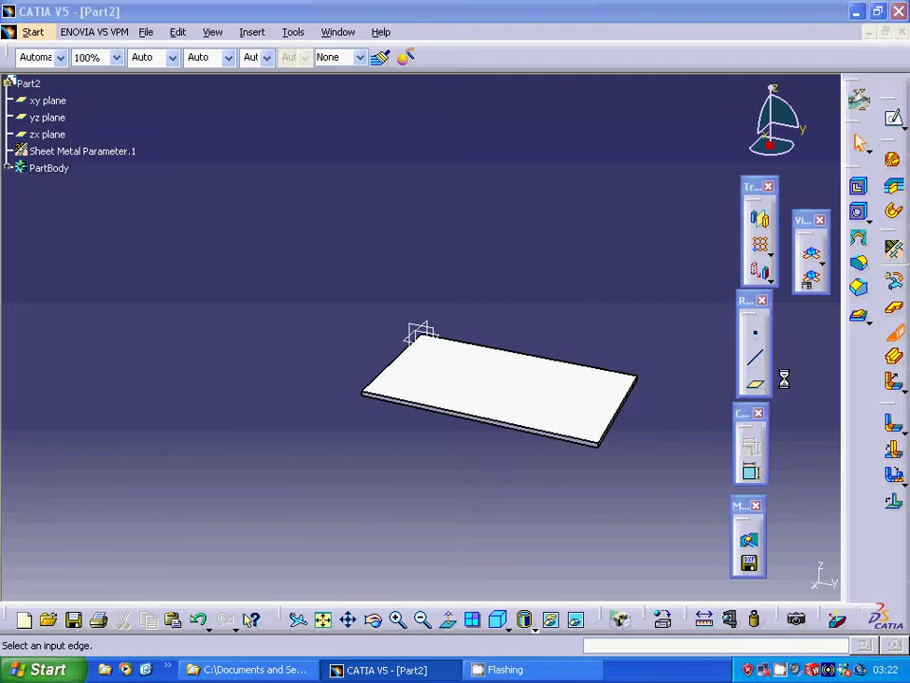
left_click(403, 366)
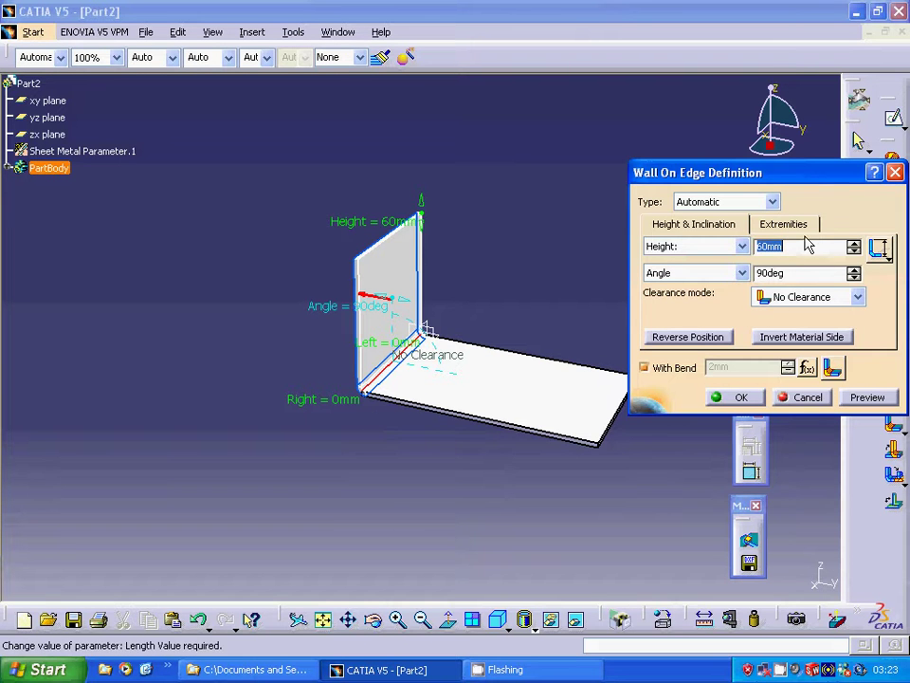
left_click(776, 226)
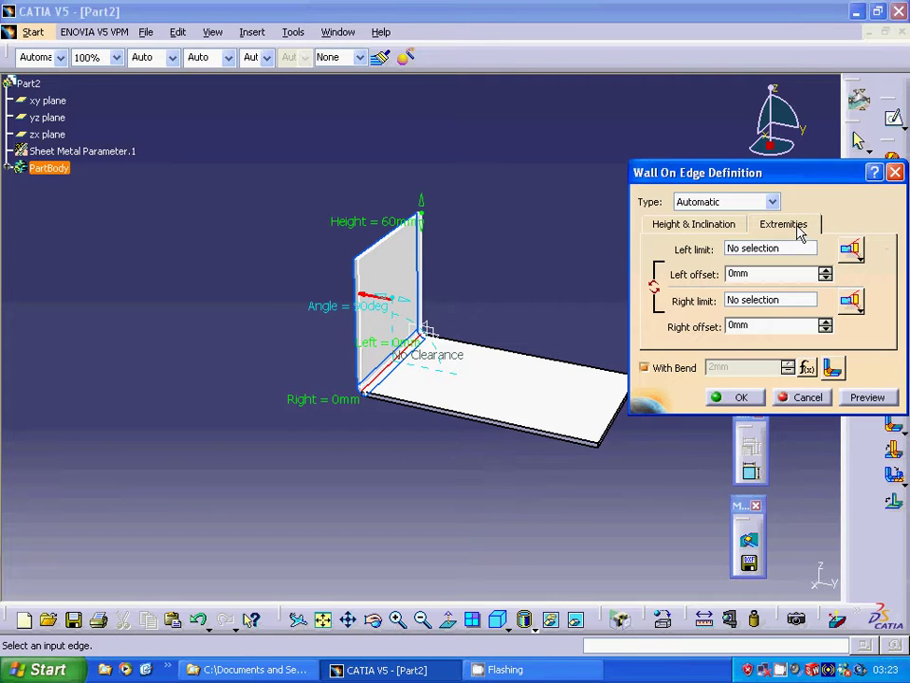
double_click(735, 325)
type("-30")
left_click(749, 397)
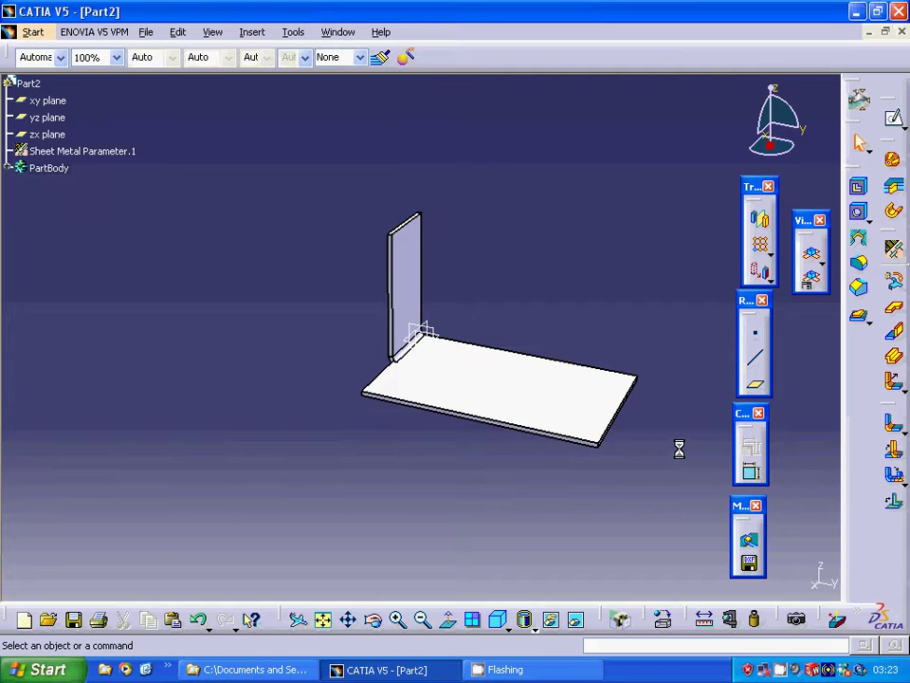
- Add a 60 mm high wall at 90 degrees on the opposite short edge of the base, with a right offset of -30 mm
left_click(894, 330)
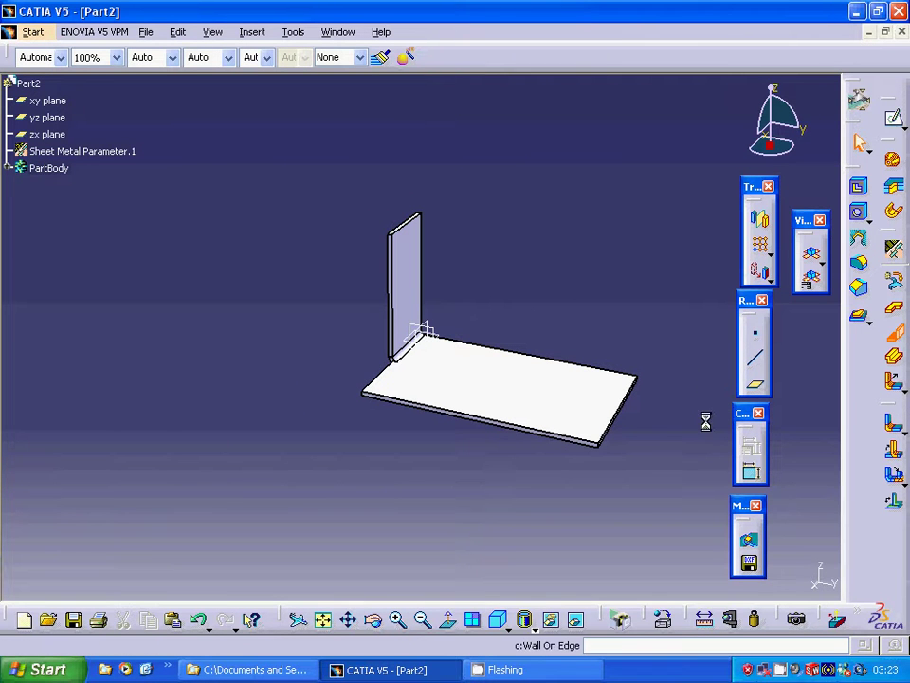
left_click(612, 423)
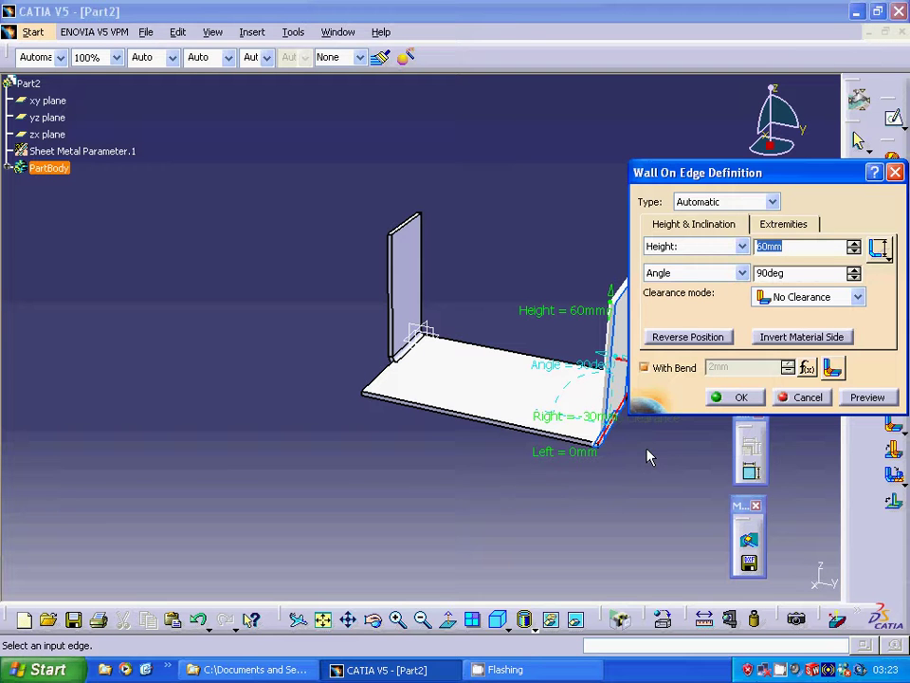
left_click_drag(697, 176, 756, 169)
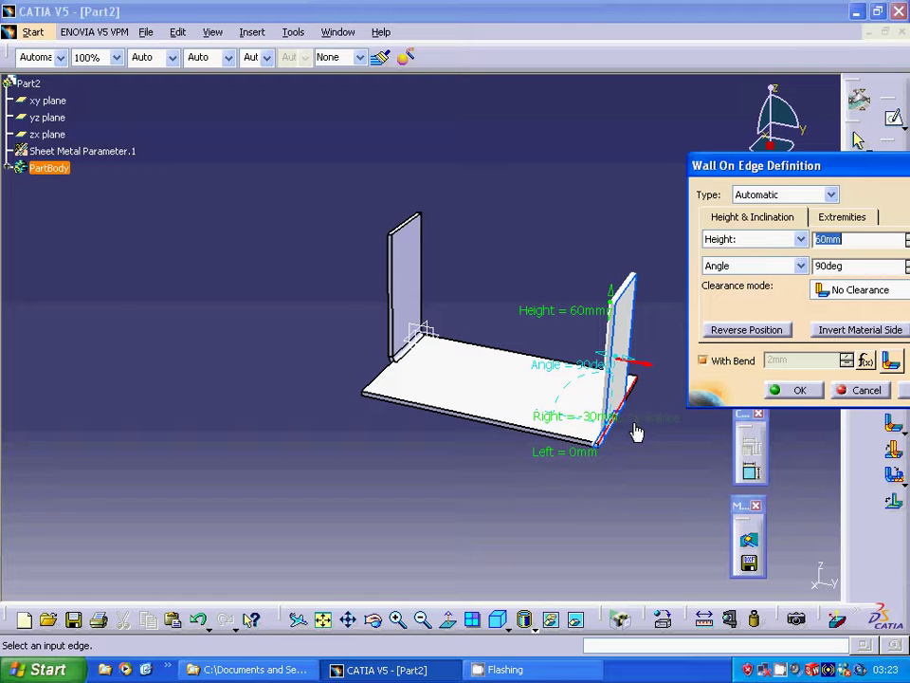
left_click(795, 390)
left_click(683, 453)
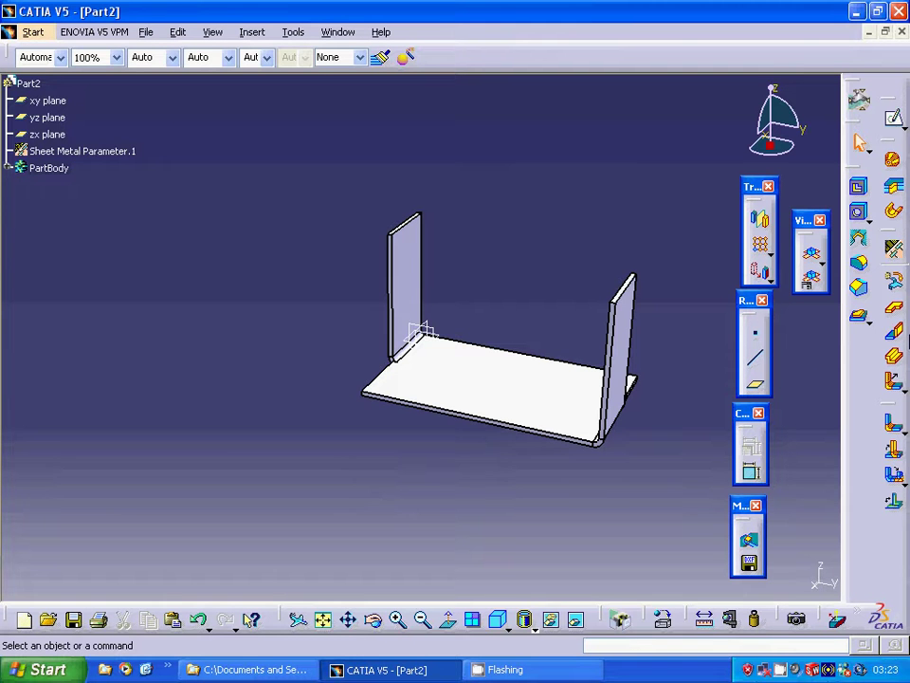
- Add a 40 mm downward wall on the base's long front edge by reversing its position, with left and right offsets of -30 mm
left_click(894, 331)
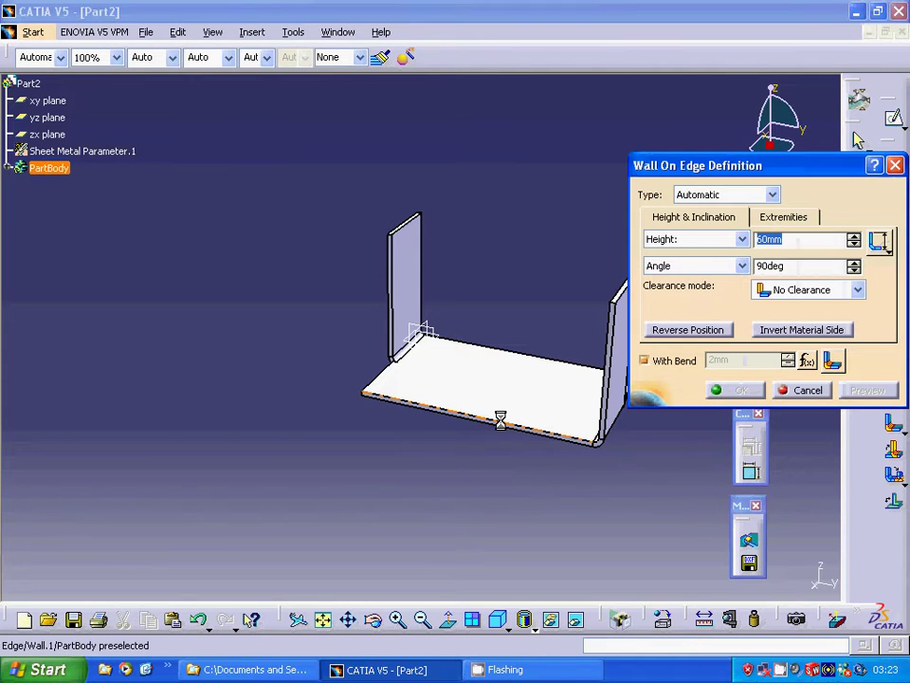
left_click(500, 421)
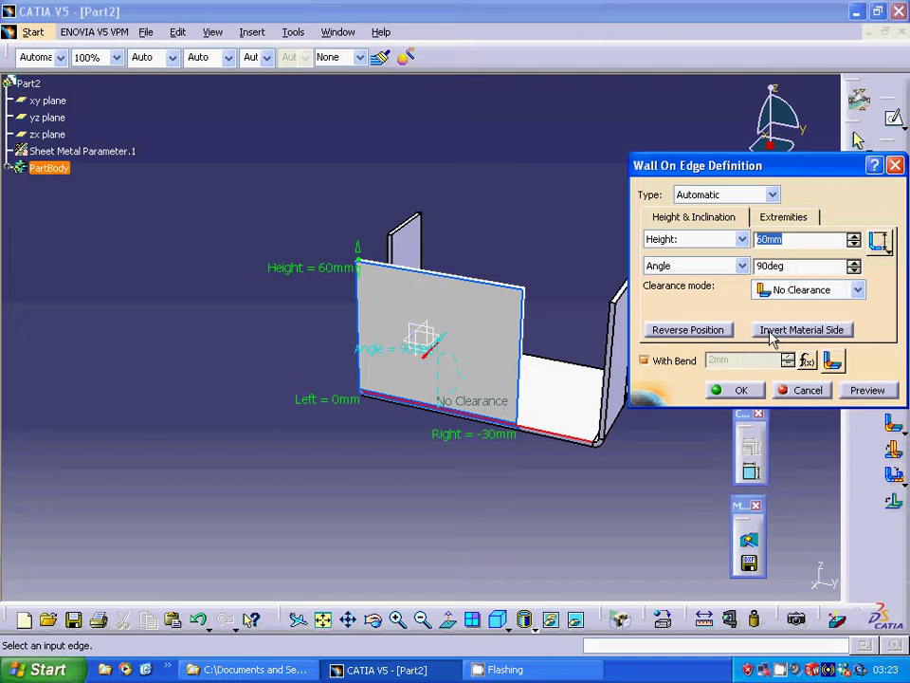
left_click(697, 339)
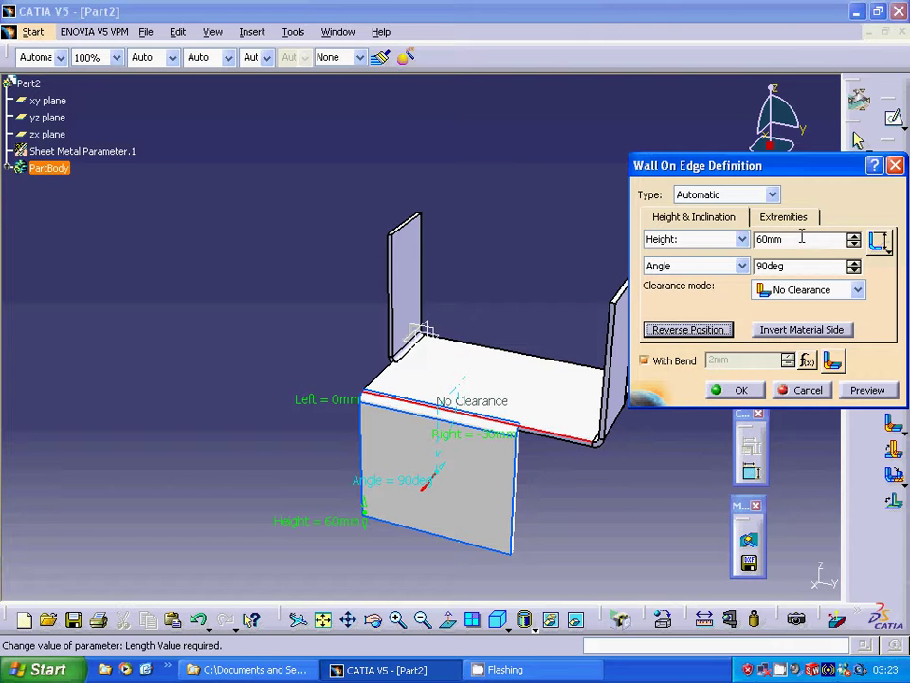
left_click_drag(808, 238, 738, 239)
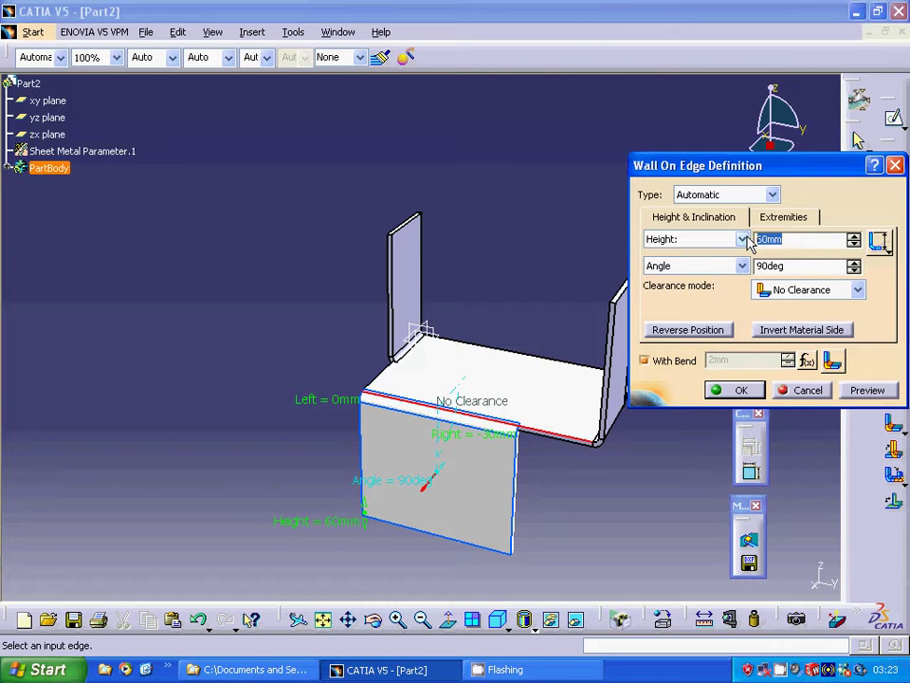
type("40")
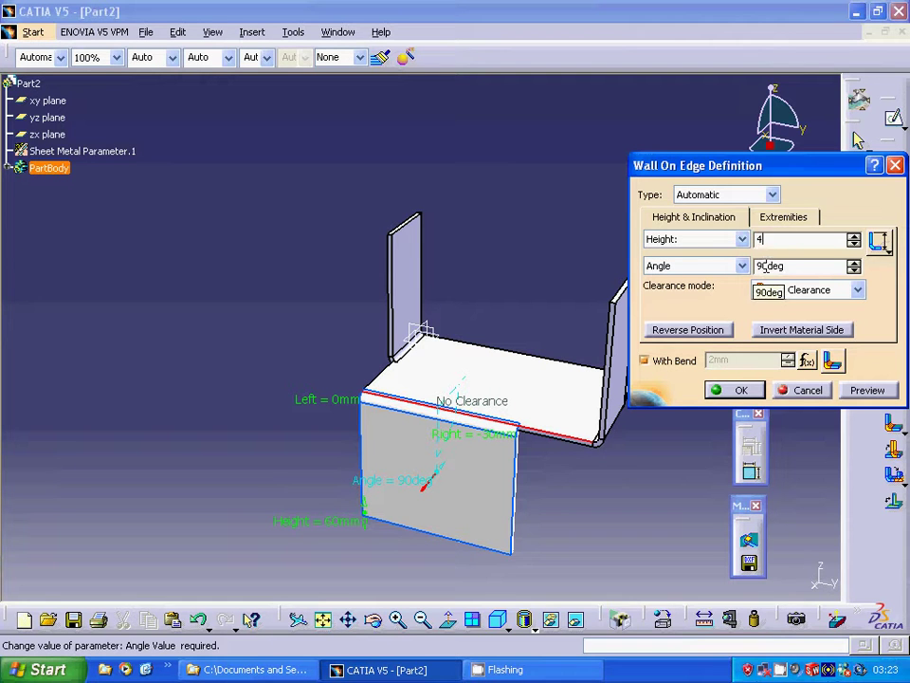
double_click(323, 399)
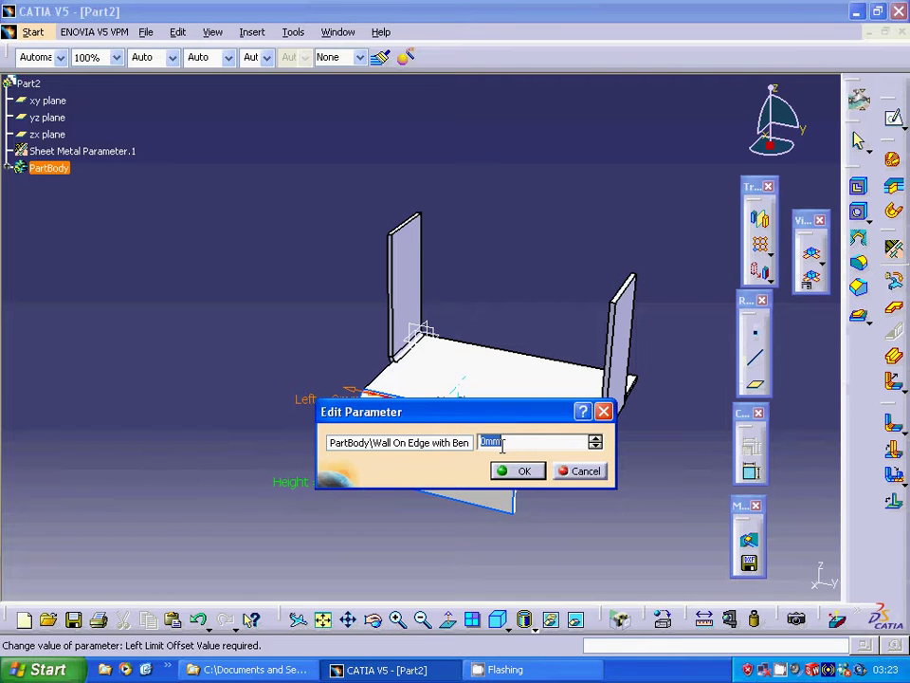
type("-")
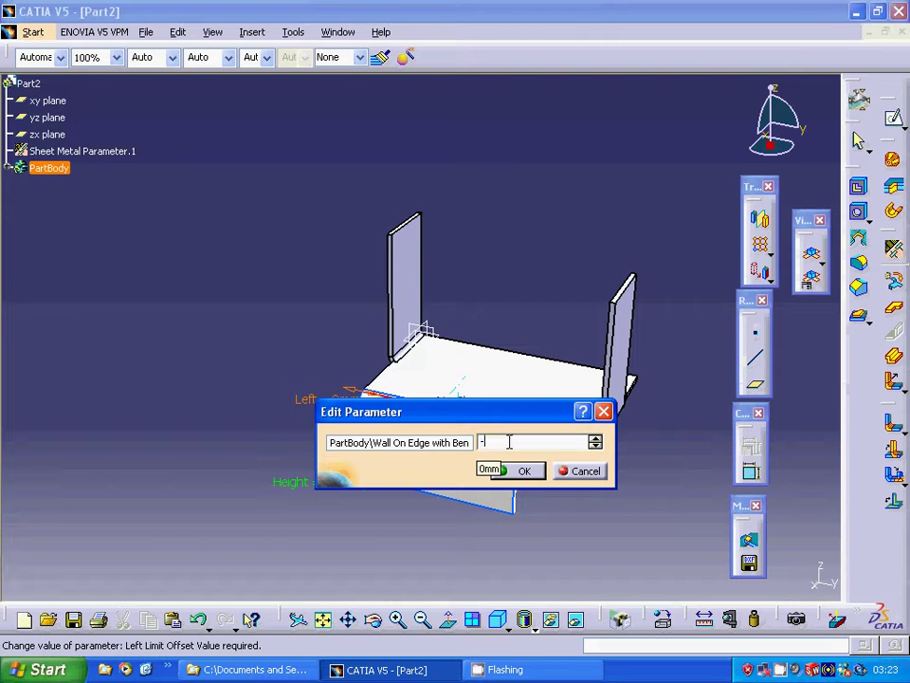
type("30")
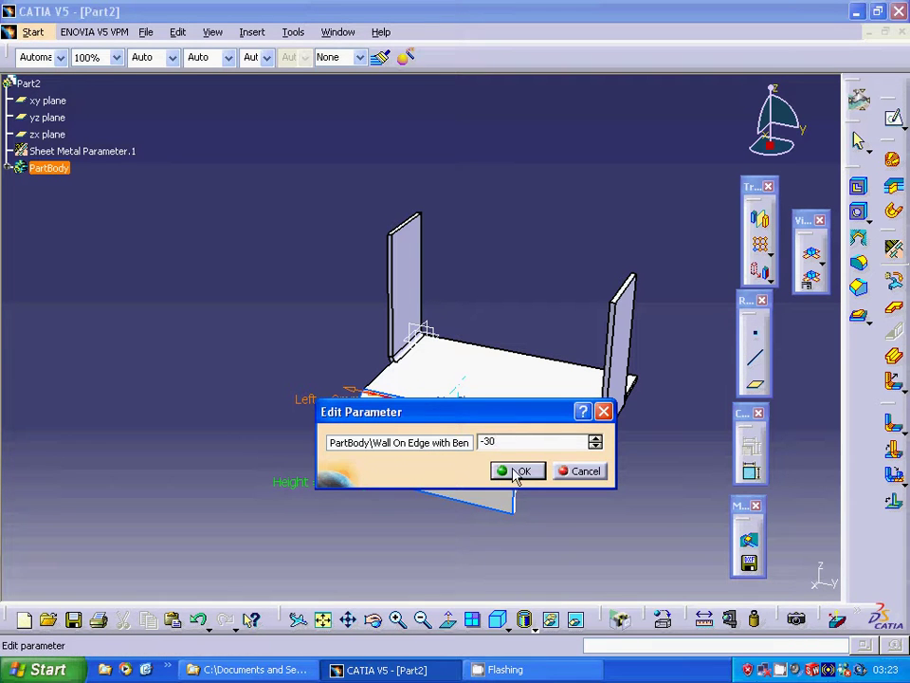
left_click(521, 471)
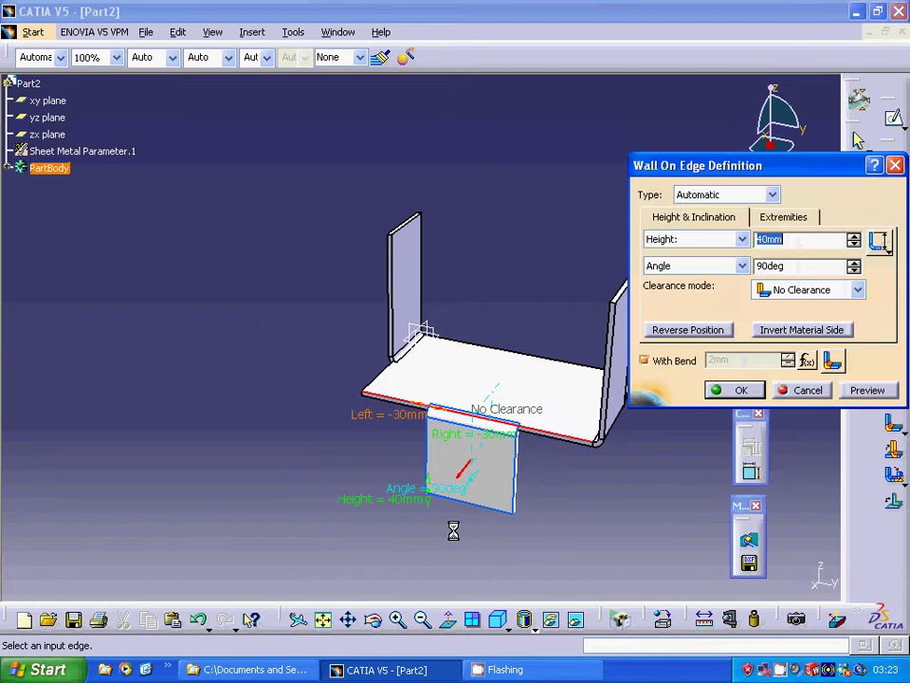
left_click(740, 392)
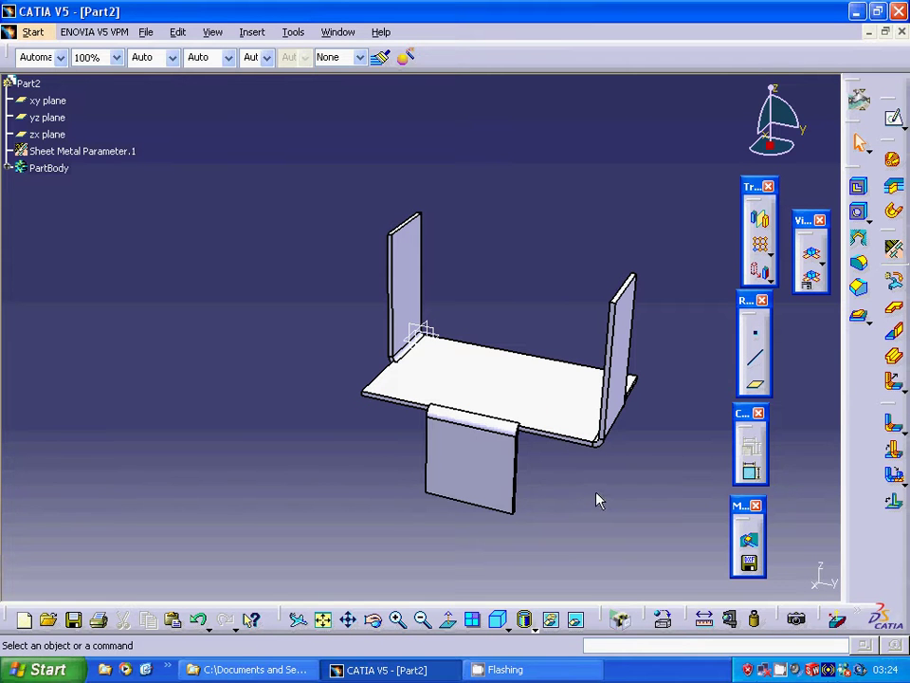
- Round both free lower corners of the 40 mm downward wall with the Corner tool at a 10 mm radius
left_click(862, 267)
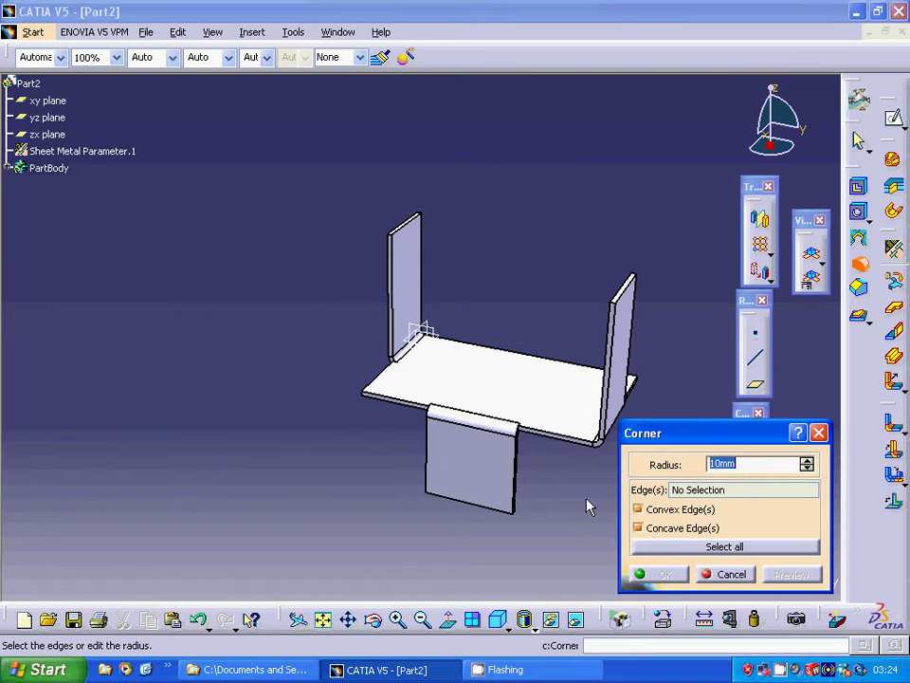
middle_click_drag(587, 503, 502, 444)
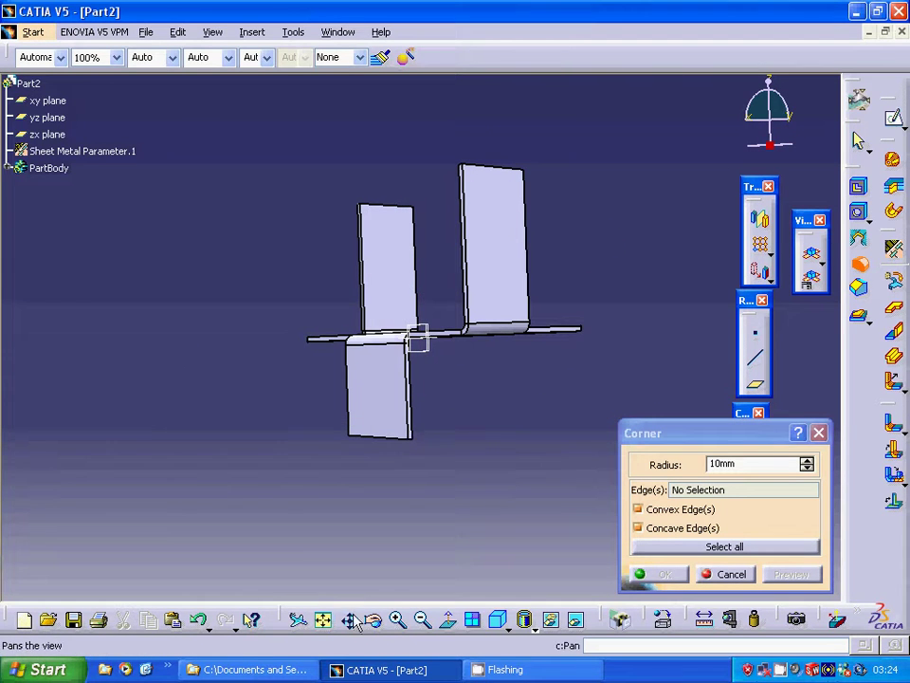
left_click(398, 619)
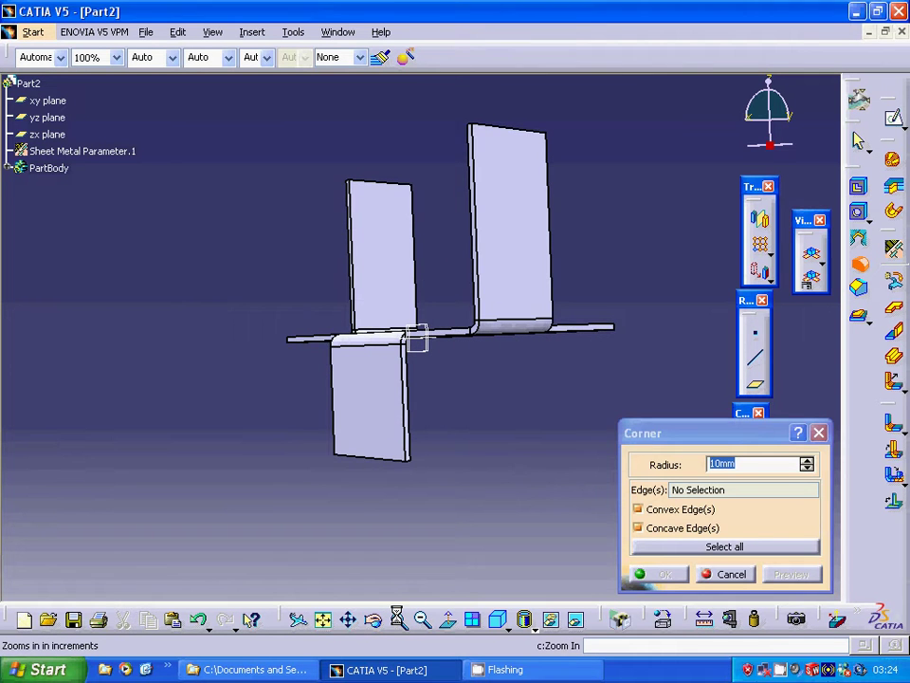
left_click(398, 619)
left_click(398, 620)
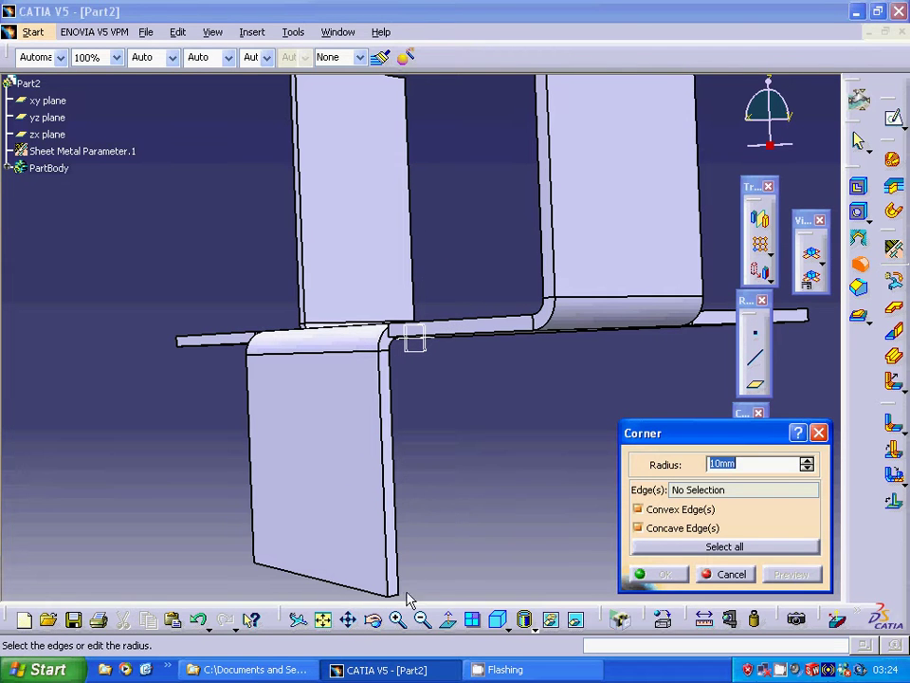
middle_click_drag(422, 560, 441, 464)
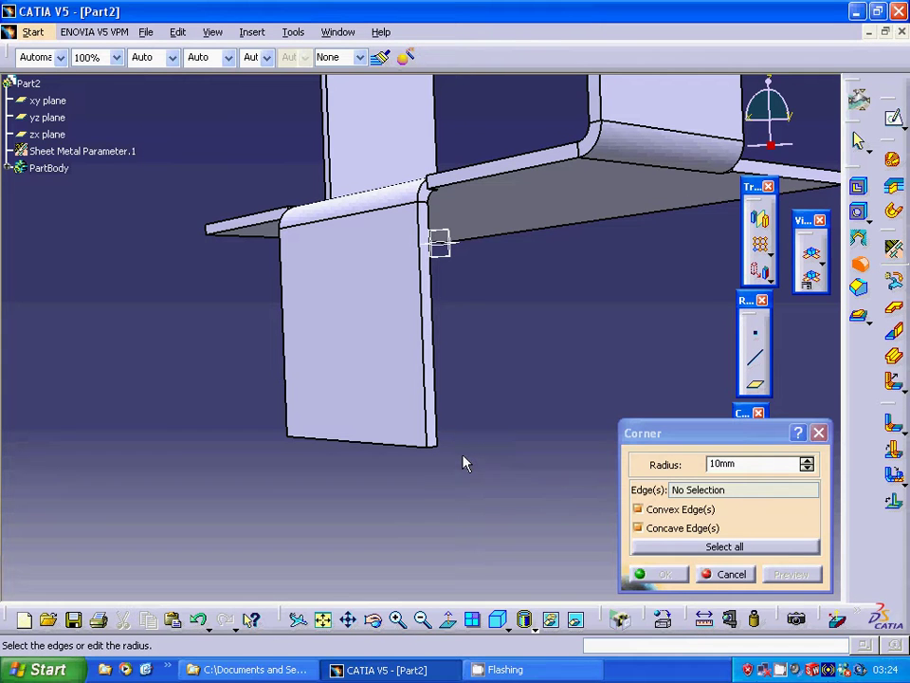
left_click(397, 619)
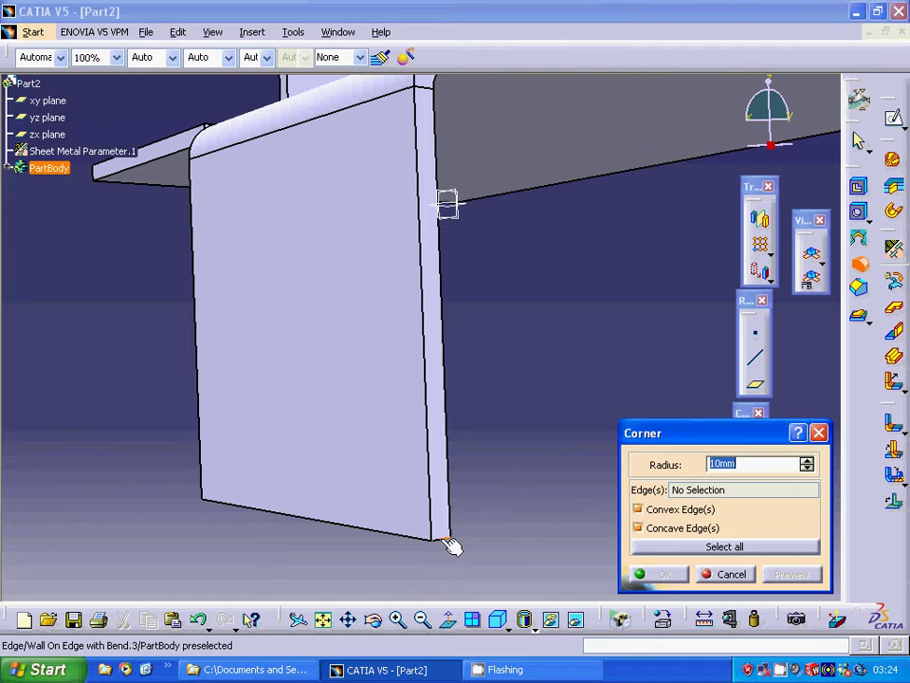
left_click(448, 541)
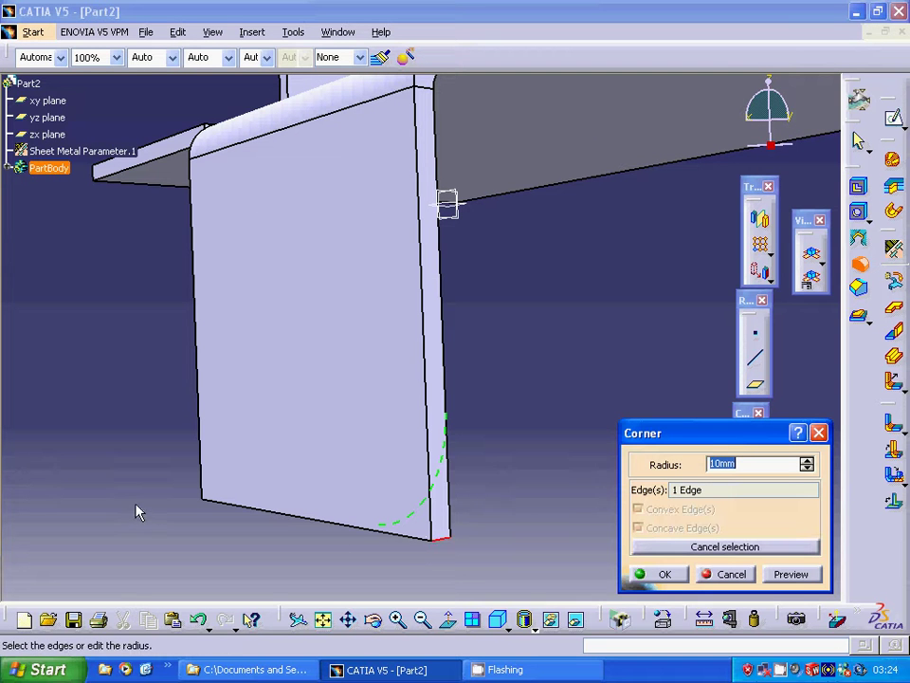
middle_click_drag(118, 403, 450, 387)
middle_click_drag(615, 309, 313, 356)
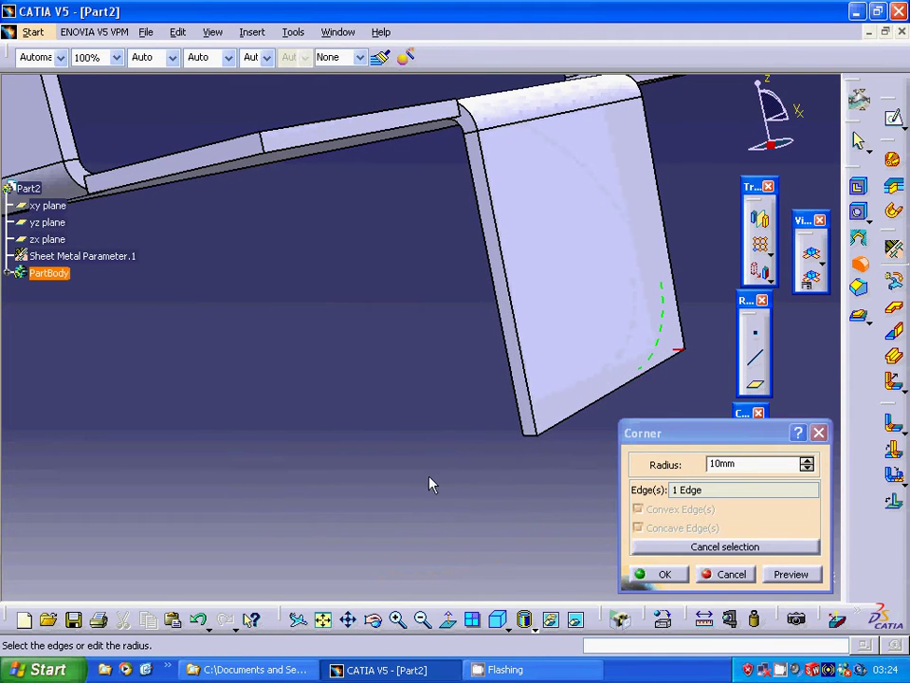
left_click(529, 435)
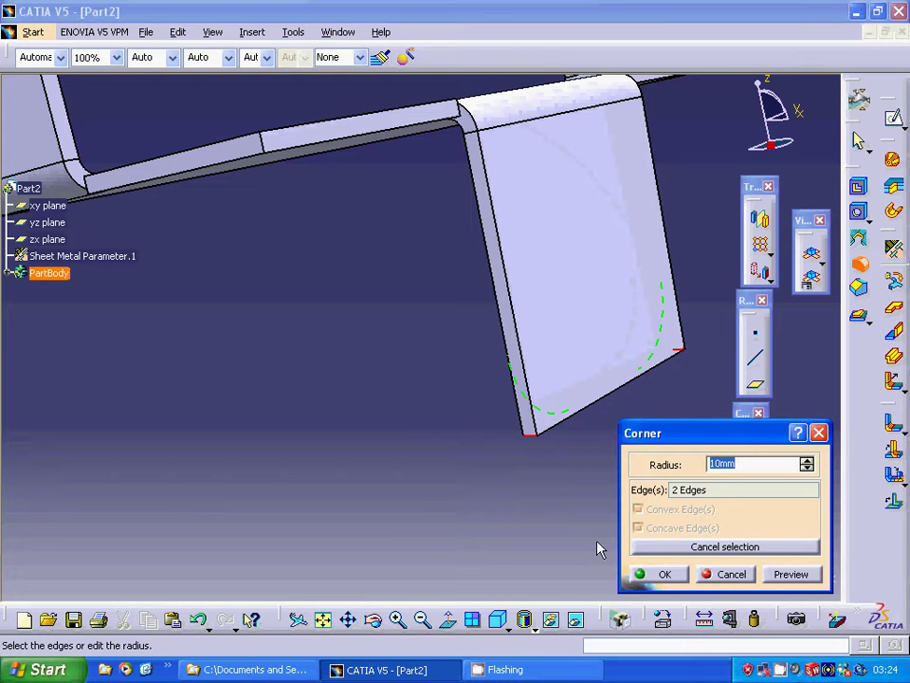
left_click(640, 574)
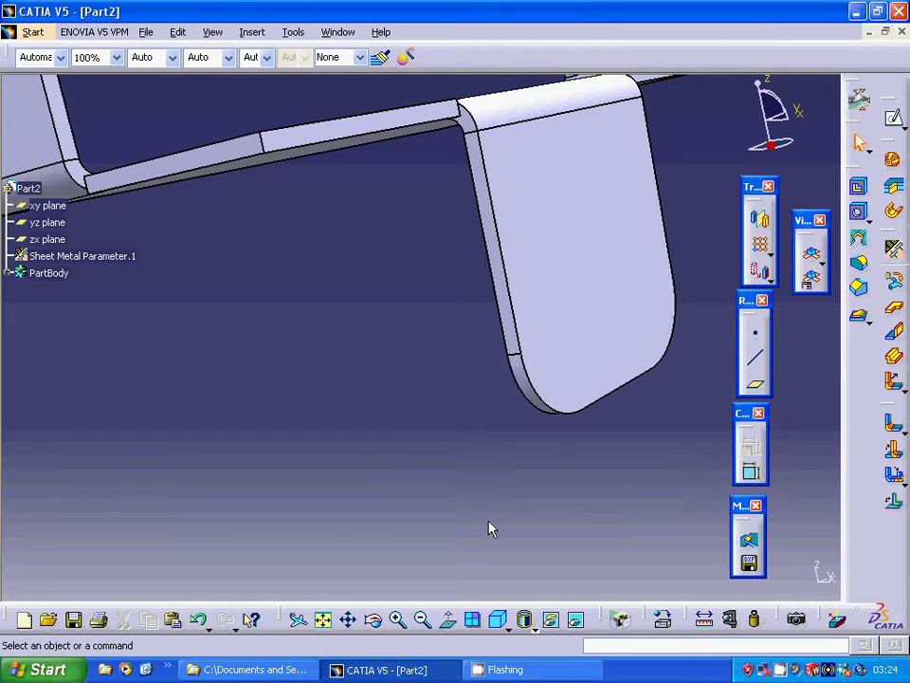
- Create a 10 mm diameter blind hole, 10 mm deep, in the tall wall beside the origin, centred 15 mm from its origin-side vertical edge
left_click(498, 628)
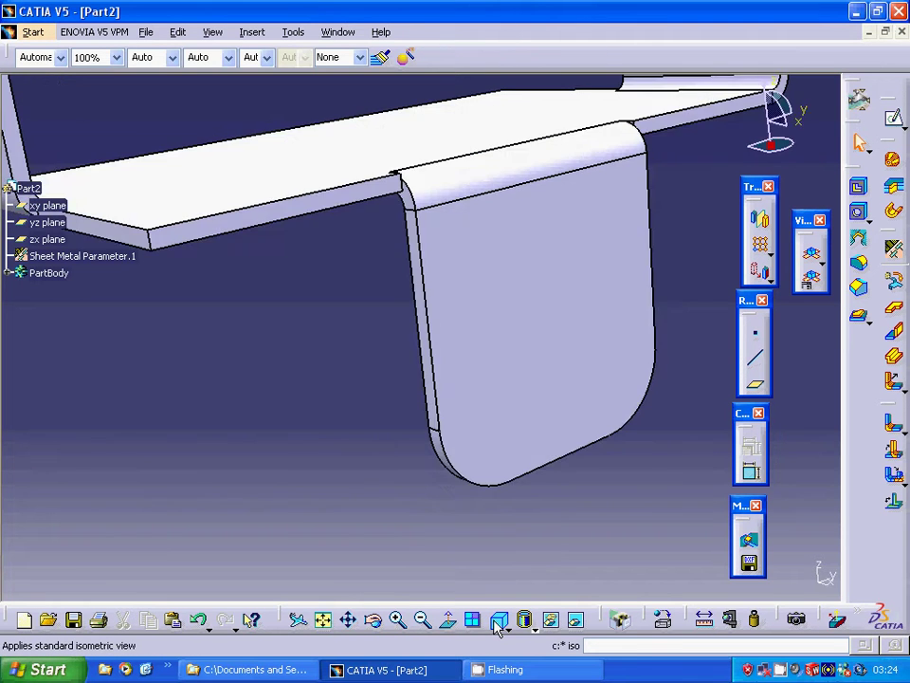
left_click(323, 619)
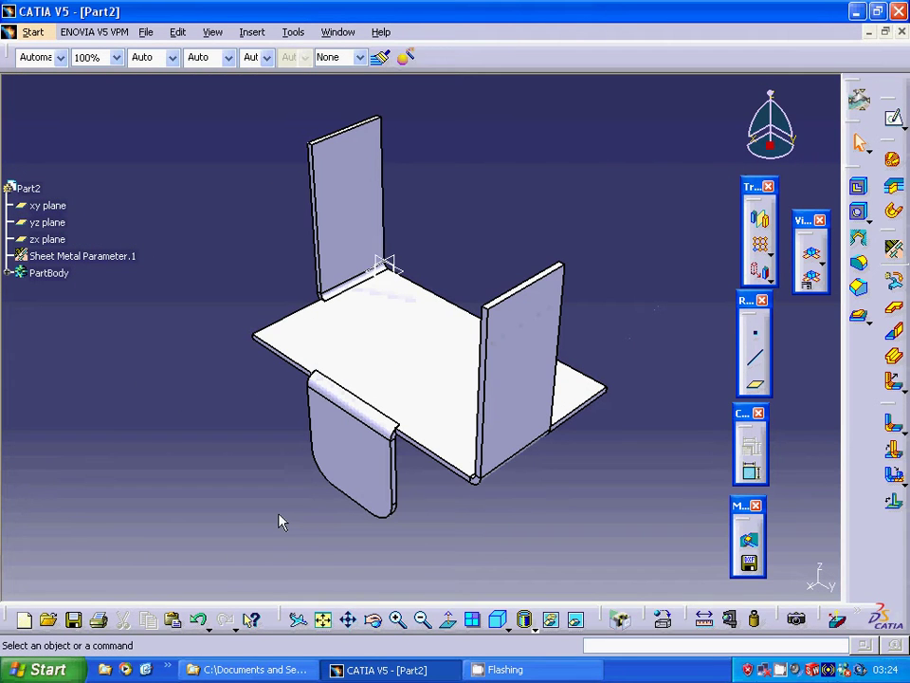
left_click(372, 199)
left_click(859, 211)
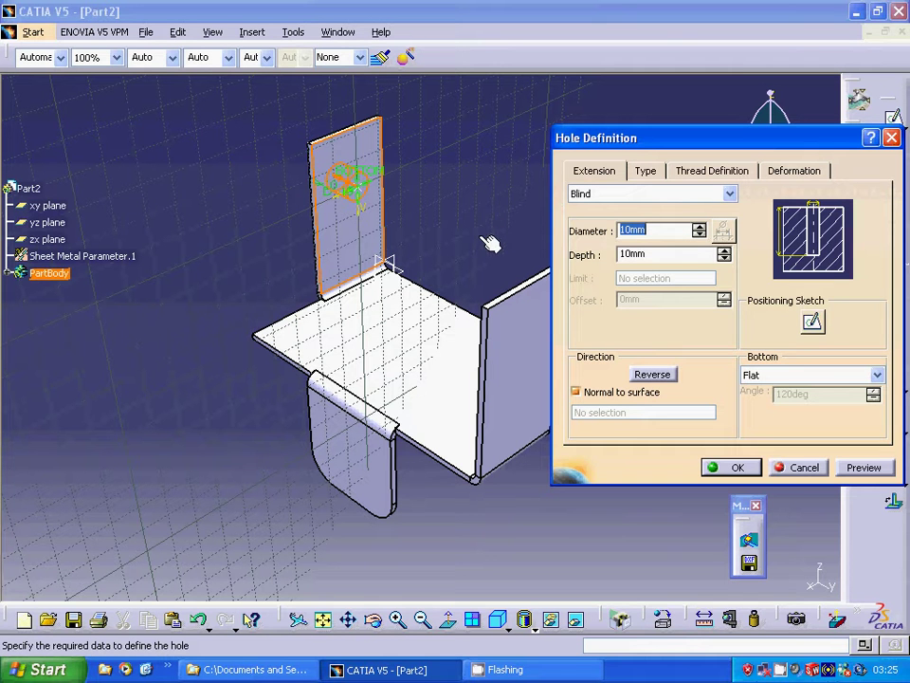
left_click(813, 324)
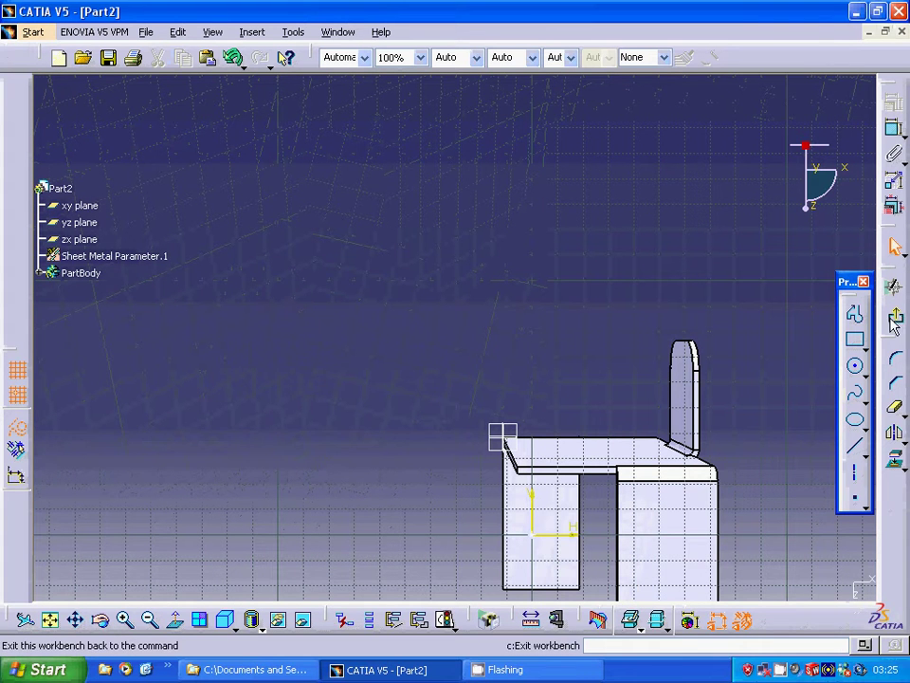
left_click(901, 143)
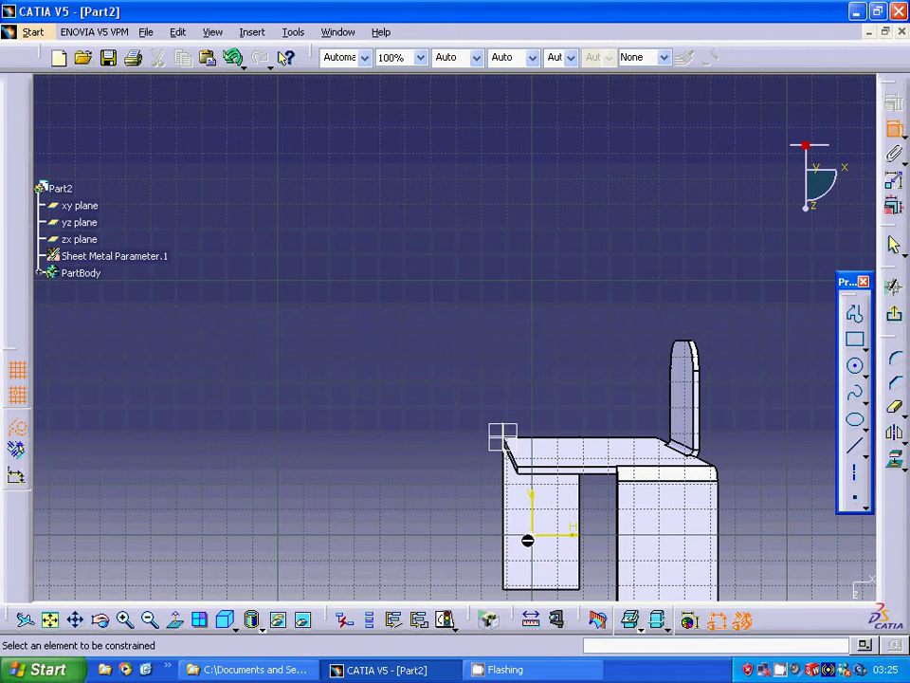
left_click(523, 544)
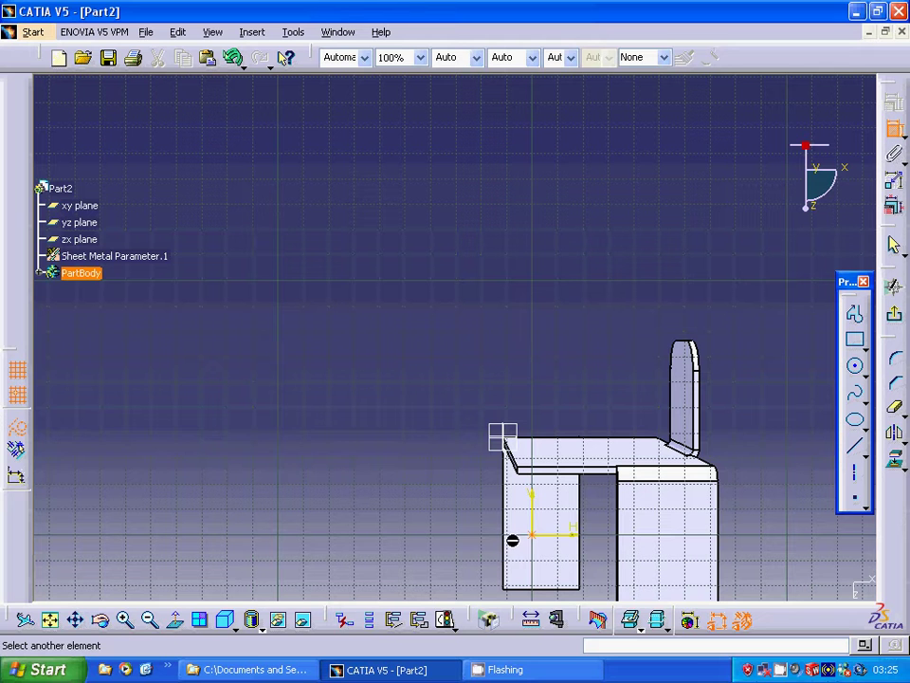
left_click(516, 539)
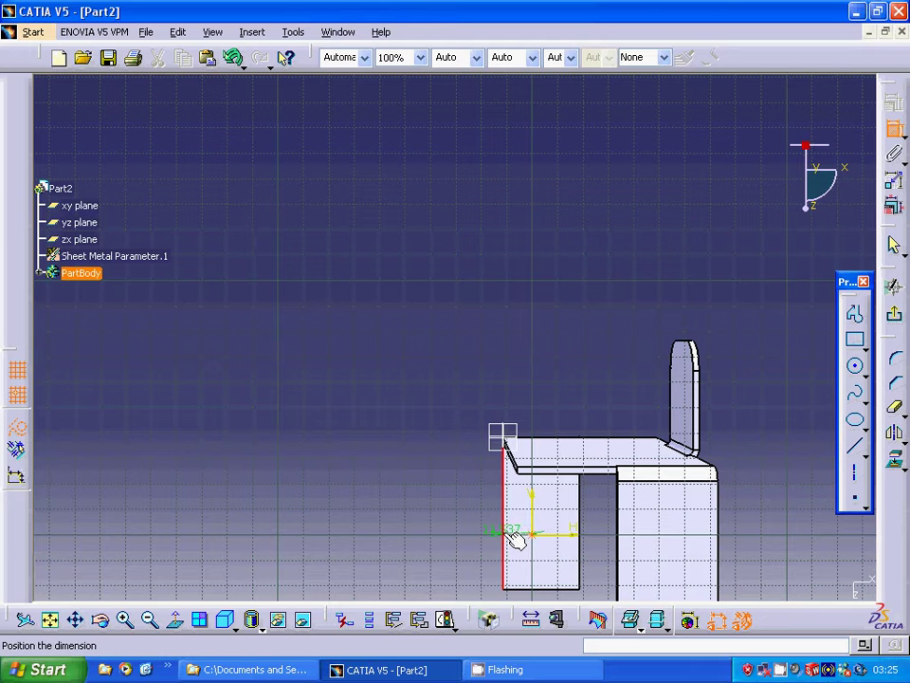
left_click(462, 552)
double_click(480, 548)
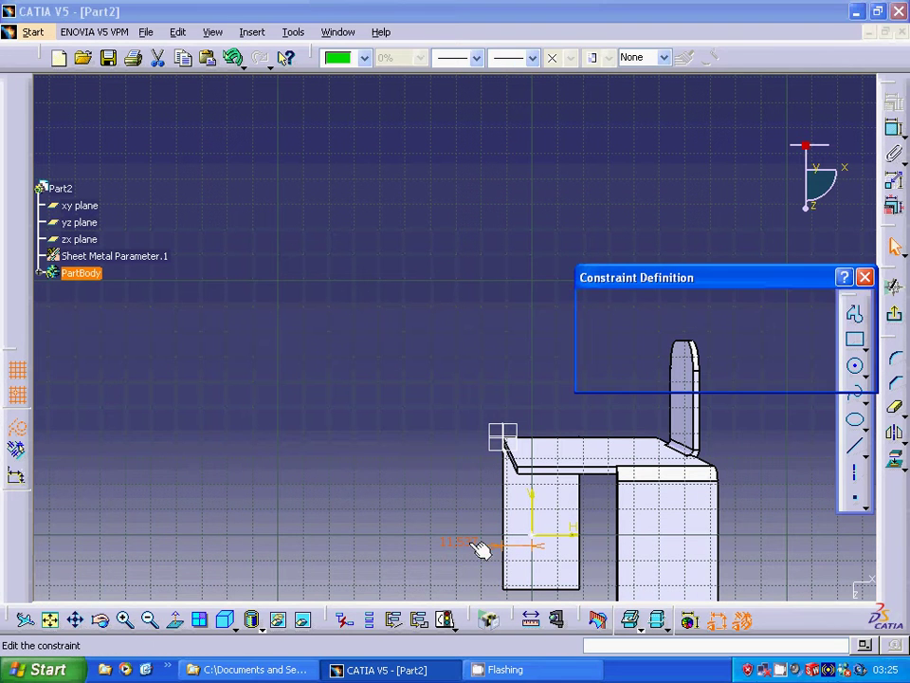
type("15")
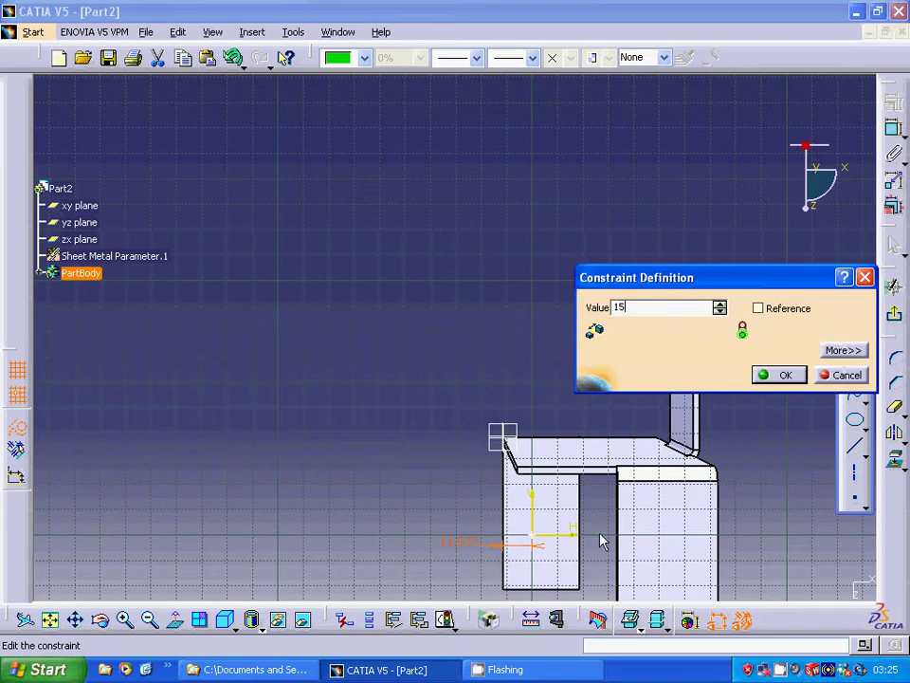
left_click(787, 375)
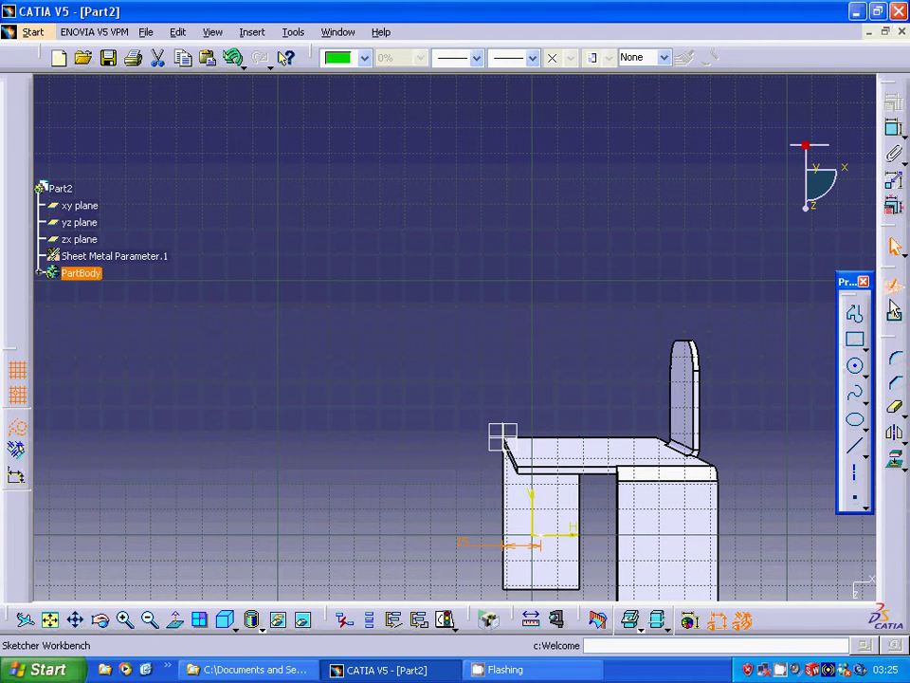
left_click(894, 314)
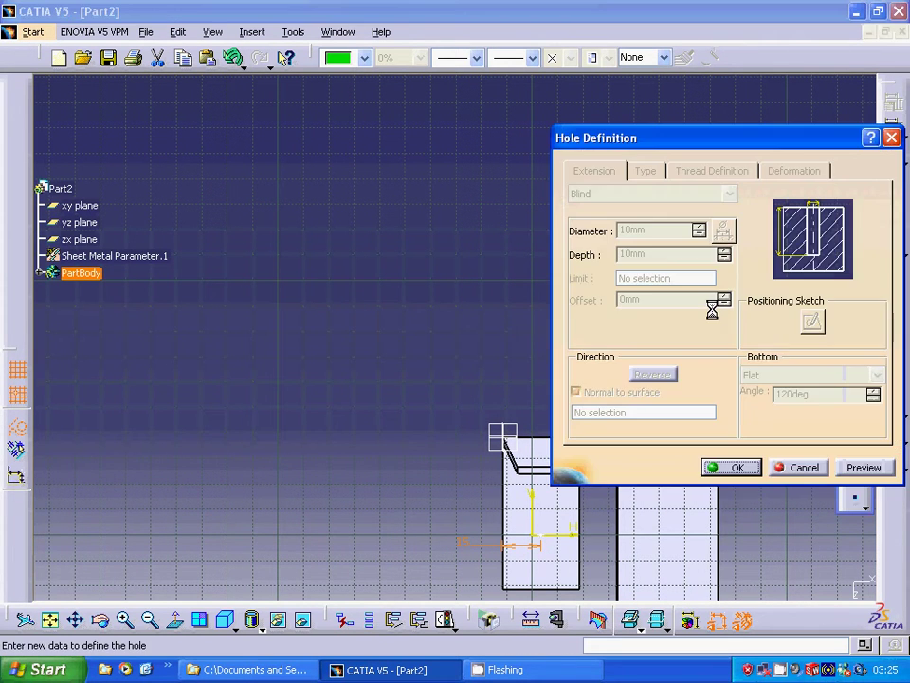
left_click(721, 464)
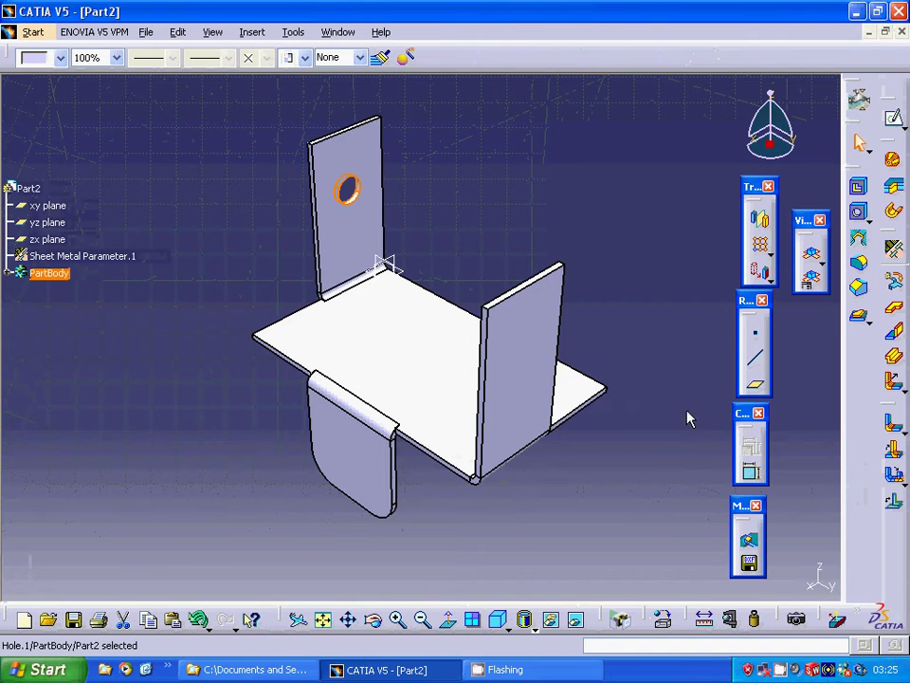
- Create a 10 mm diameter blind hole, 10 mm deep, in the opposite tall wall, centred 15 mm from its front vertical edge
left_click(537, 346)
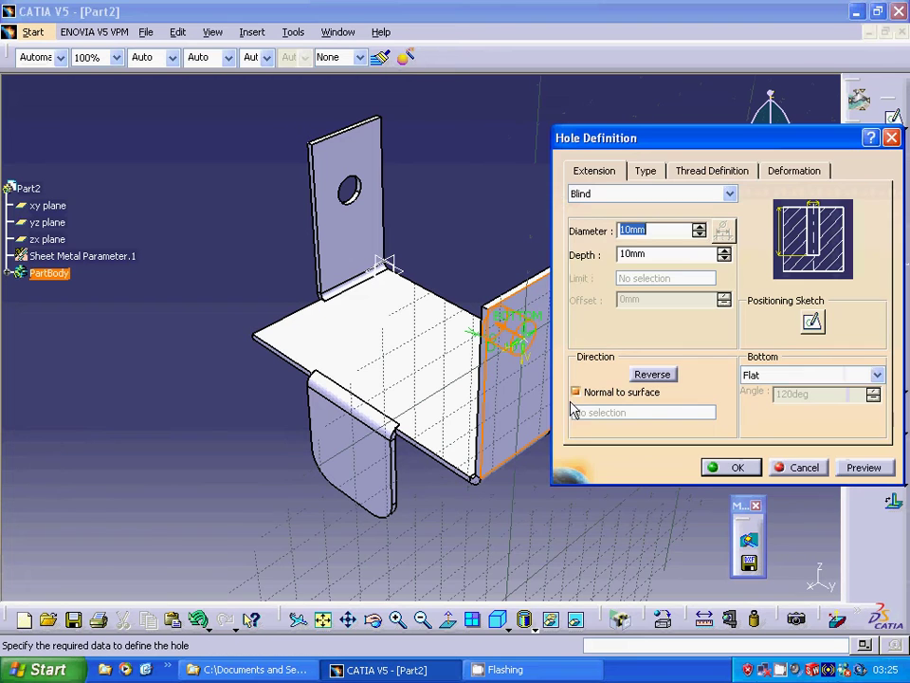
left_click(813, 322)
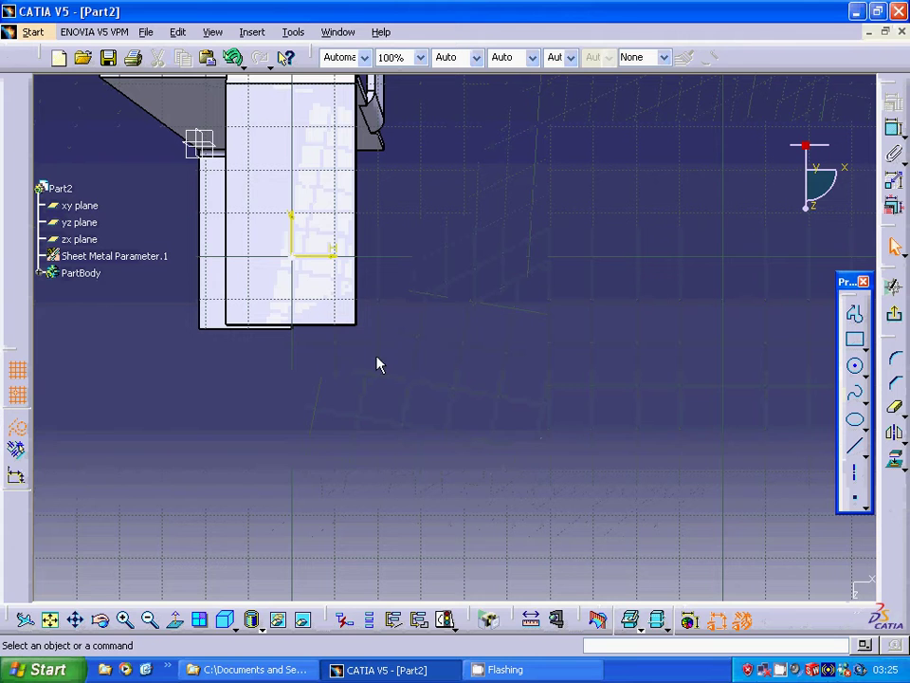
left_click(893, 129)
left_click(353, 282)
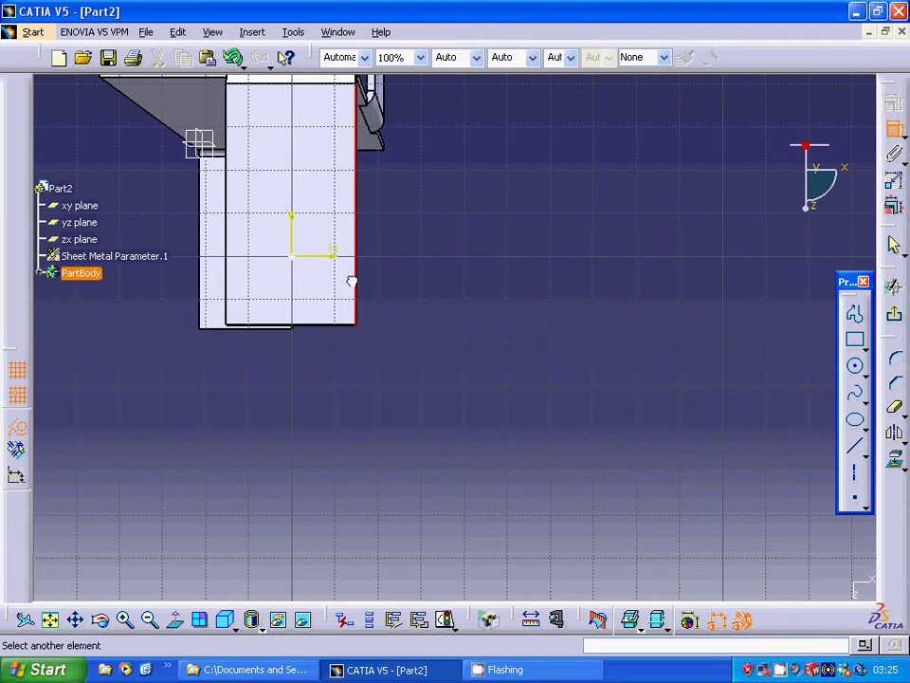
left_click(294, 256)
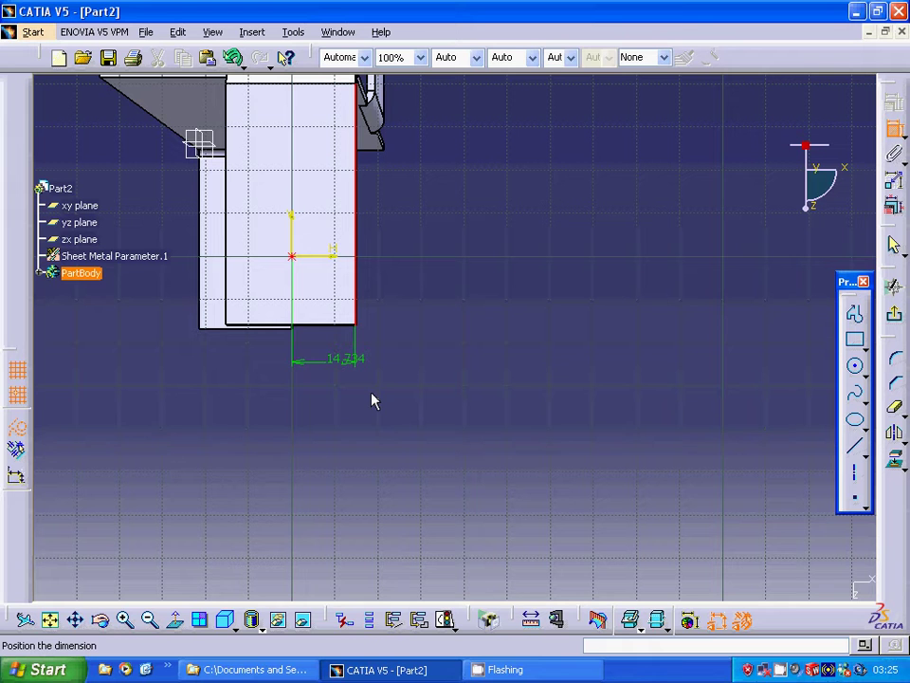
left_click(348, 365)
double_click(347, 364)
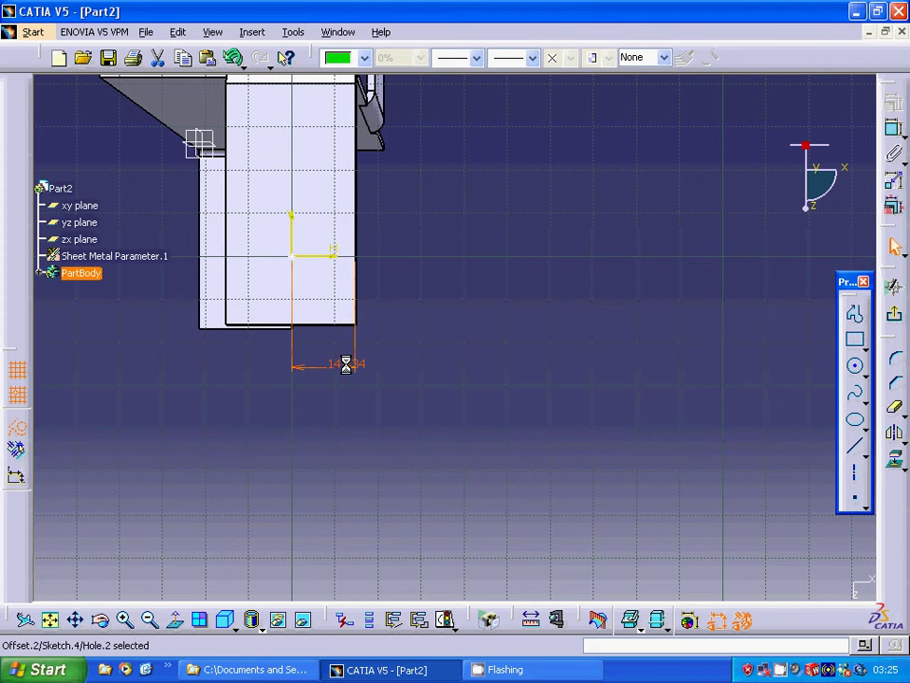
type("15")
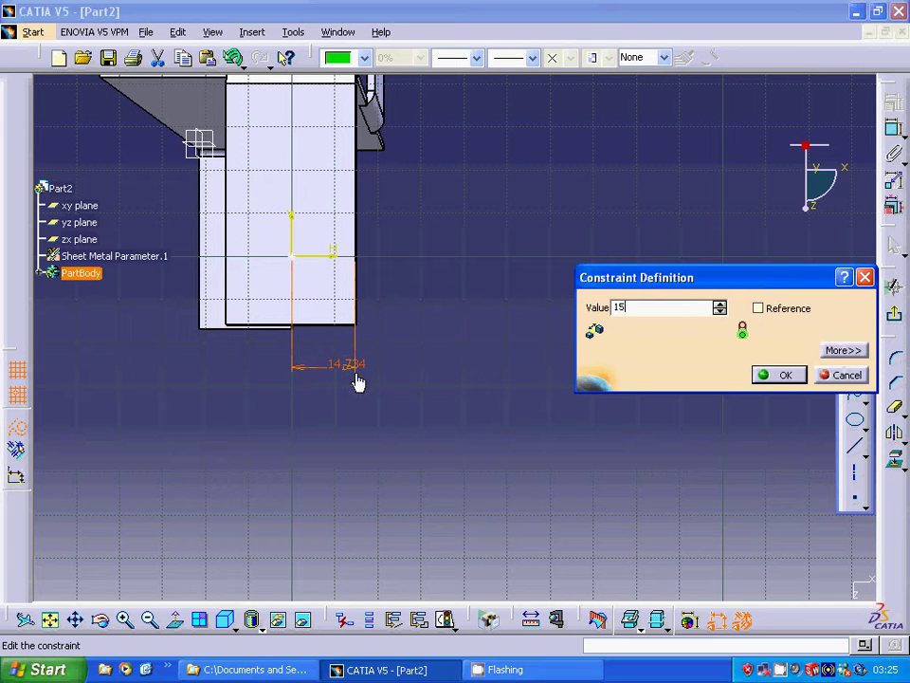
left_click(783, 375)
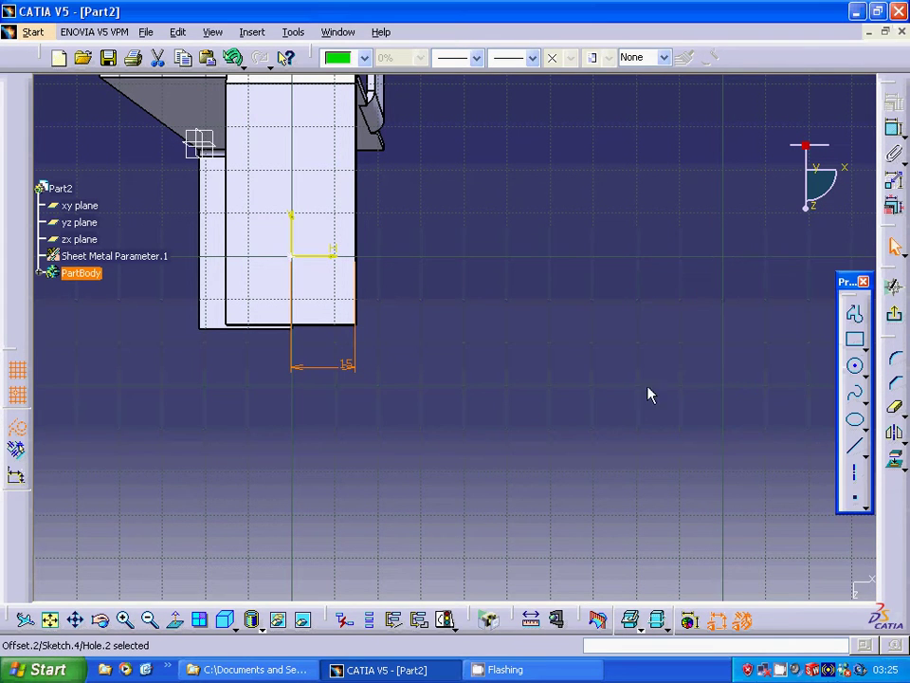
left_click(898, 322)
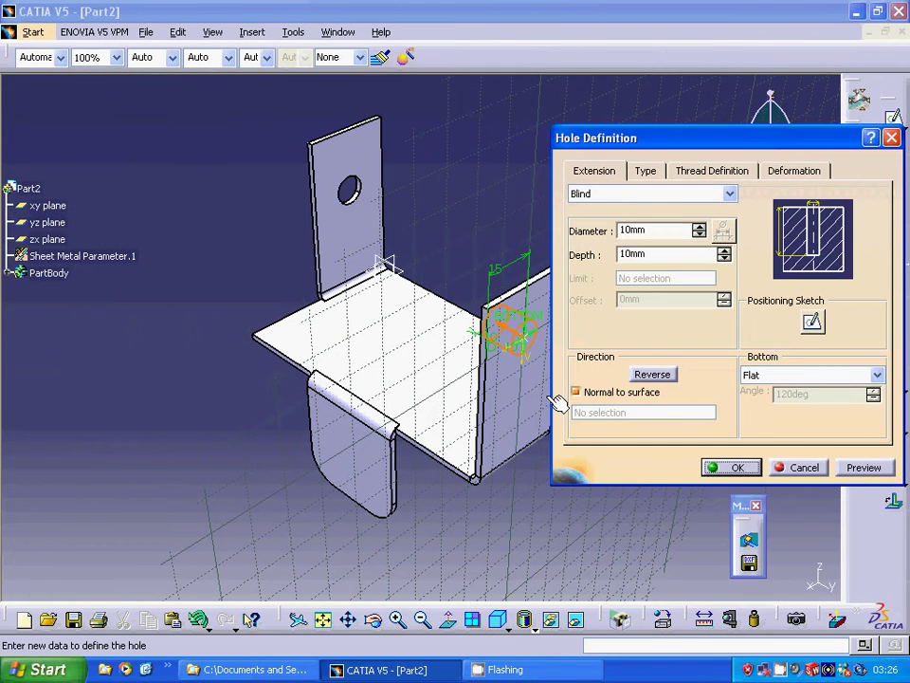
left_click(738, 469)
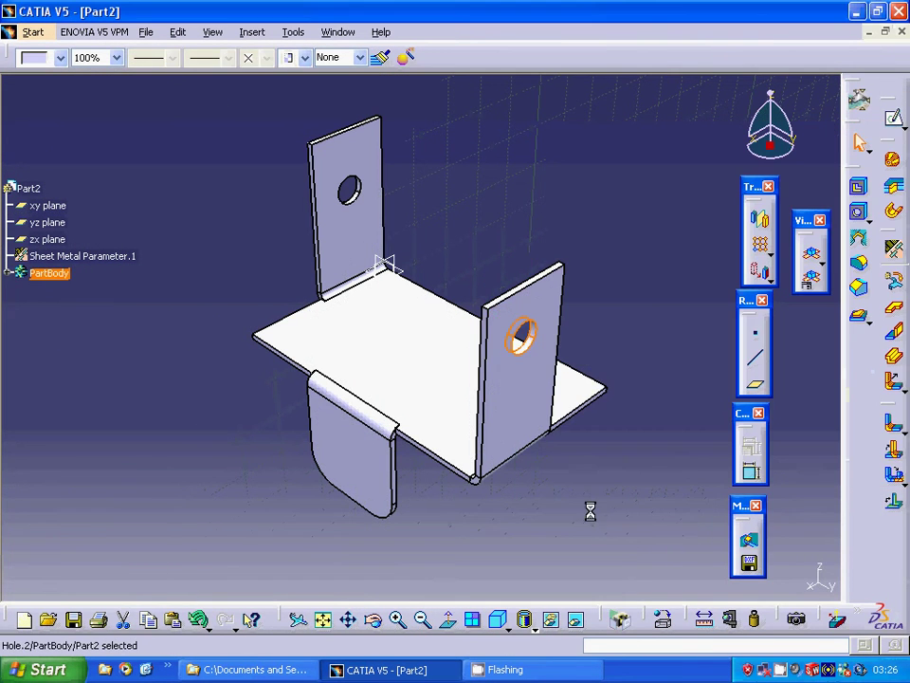
- Create a 10 mm diameter blind hole, 10 mm deep, in the base near its free front corner on the origin-side short edge
left_click(326, 338)
left_click(359, 365)
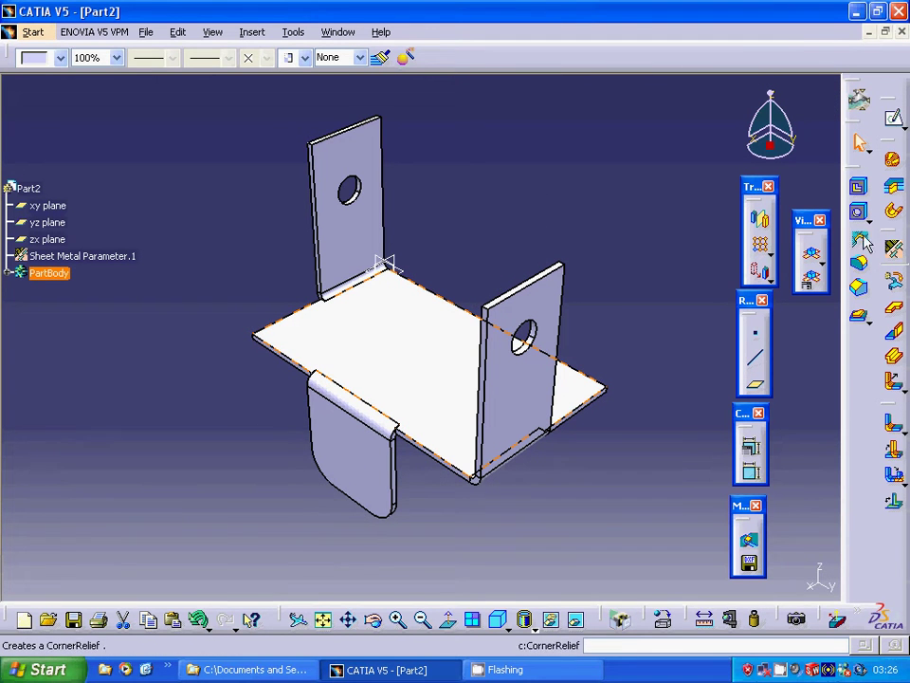
left_click(861, 216)
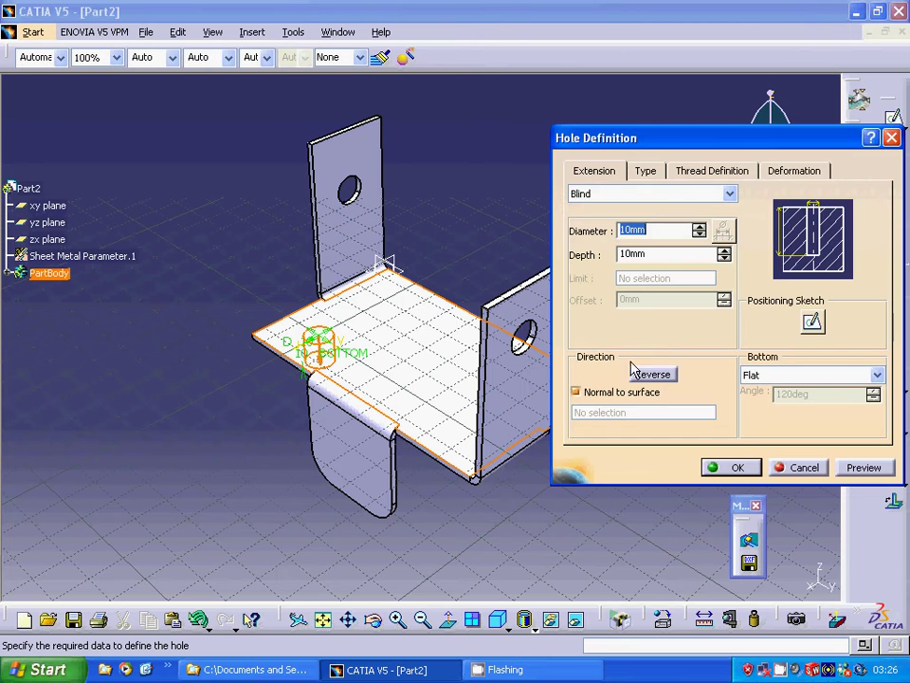
left_click(814, 323)
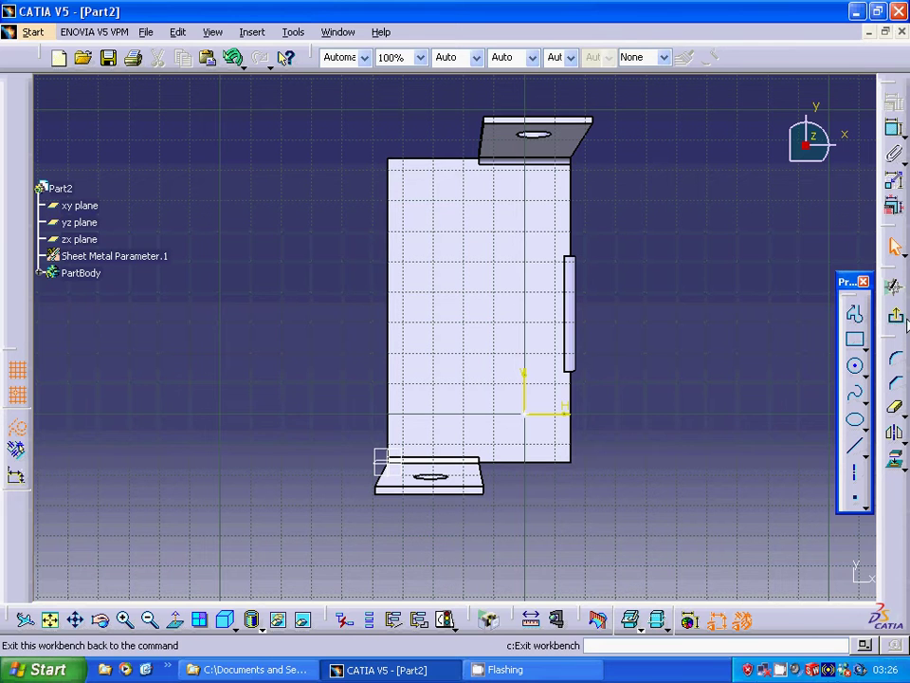
left_click(896, 318)
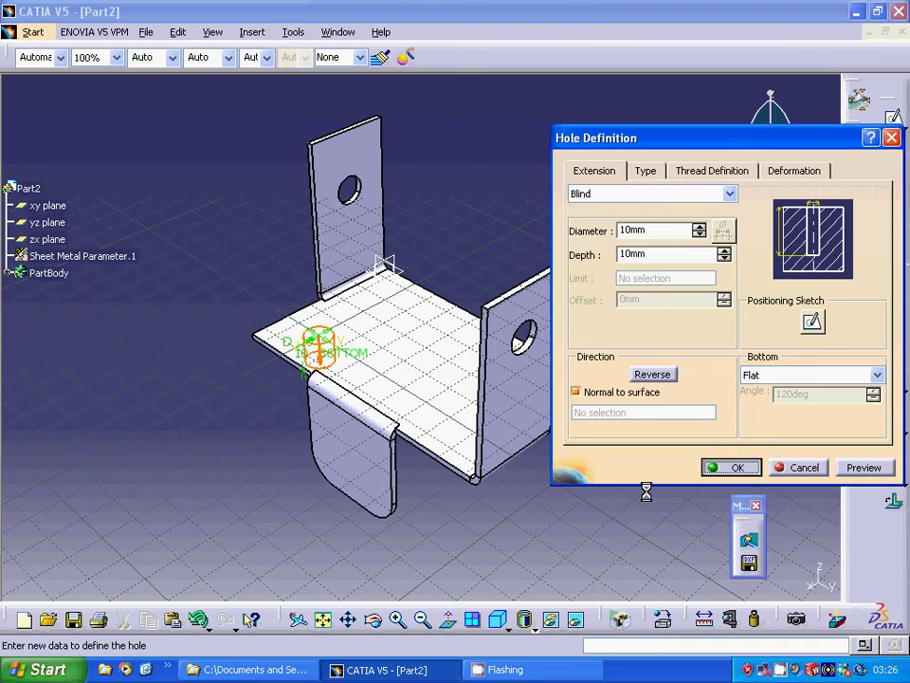
left_click(731, 467)
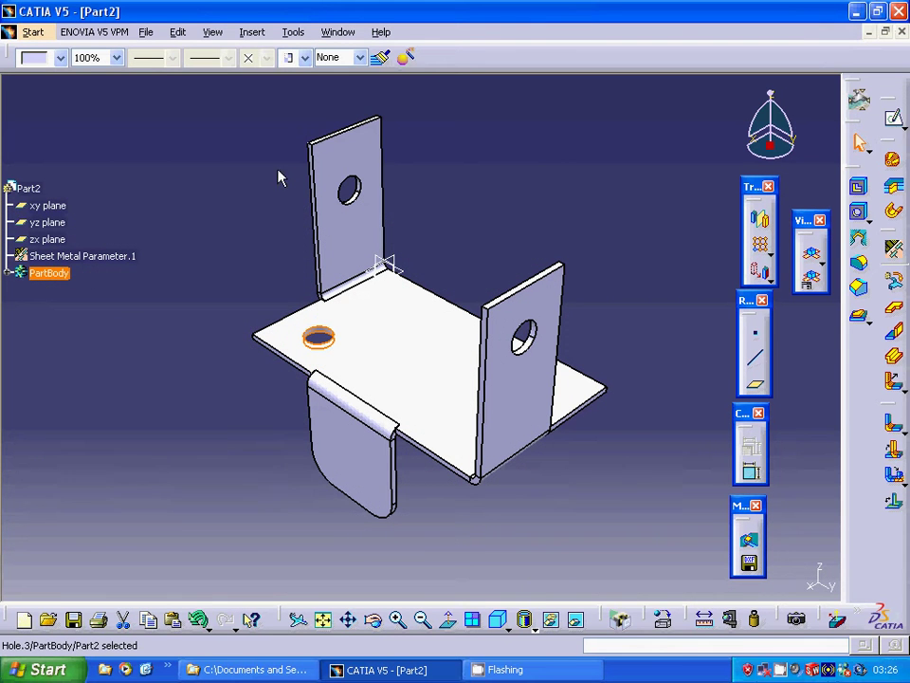
- Start a rectangular pattern of the base hole with 2 instances spaced 30 mm along the base's short edge, reversing the direction inward
left_click(254, 32)
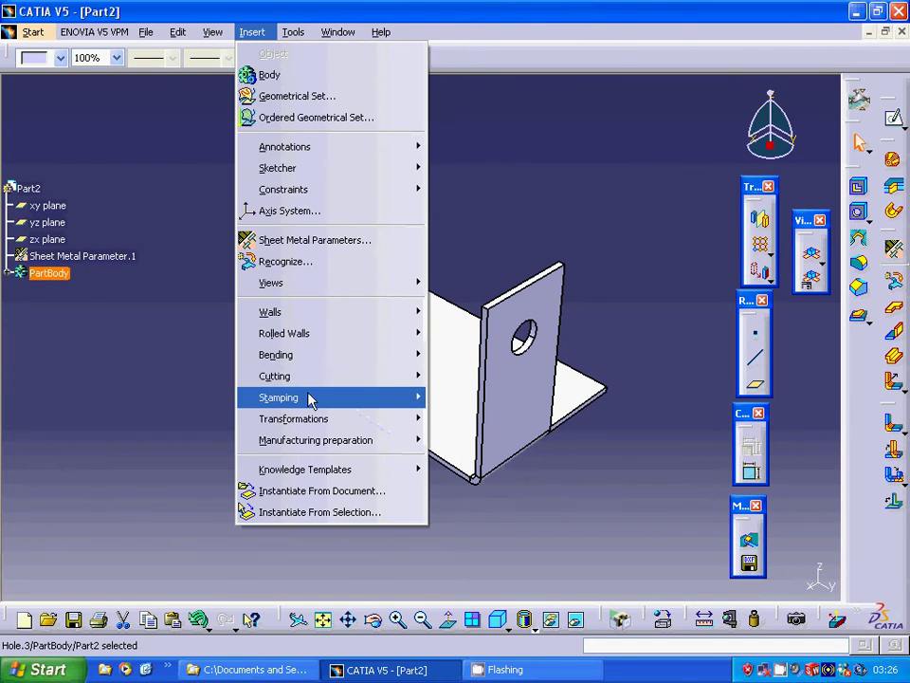
mouse_move(313, 418)
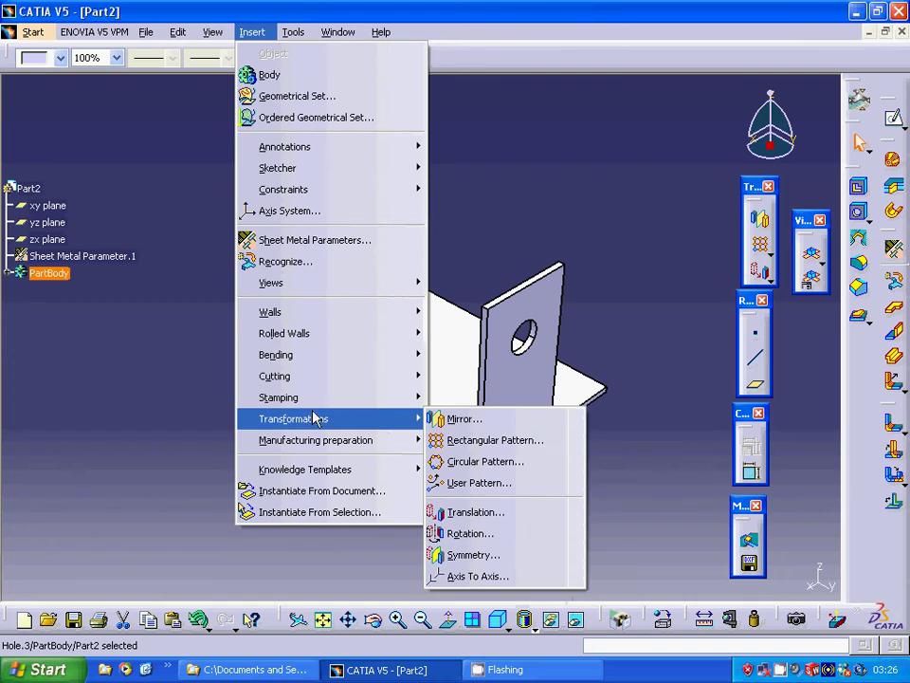
left_click(471, 440)
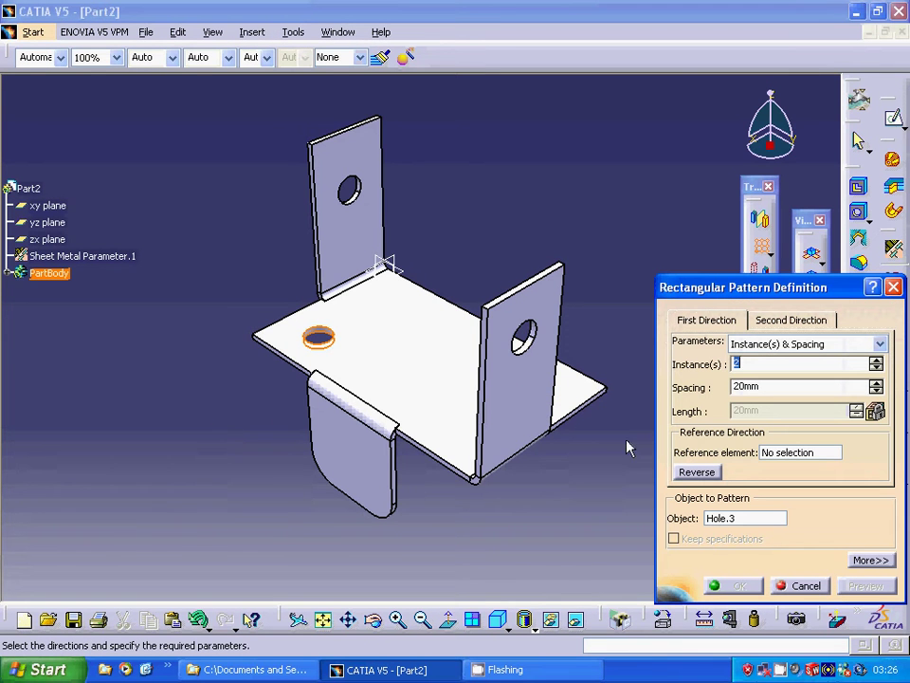
left_click(802, 453)
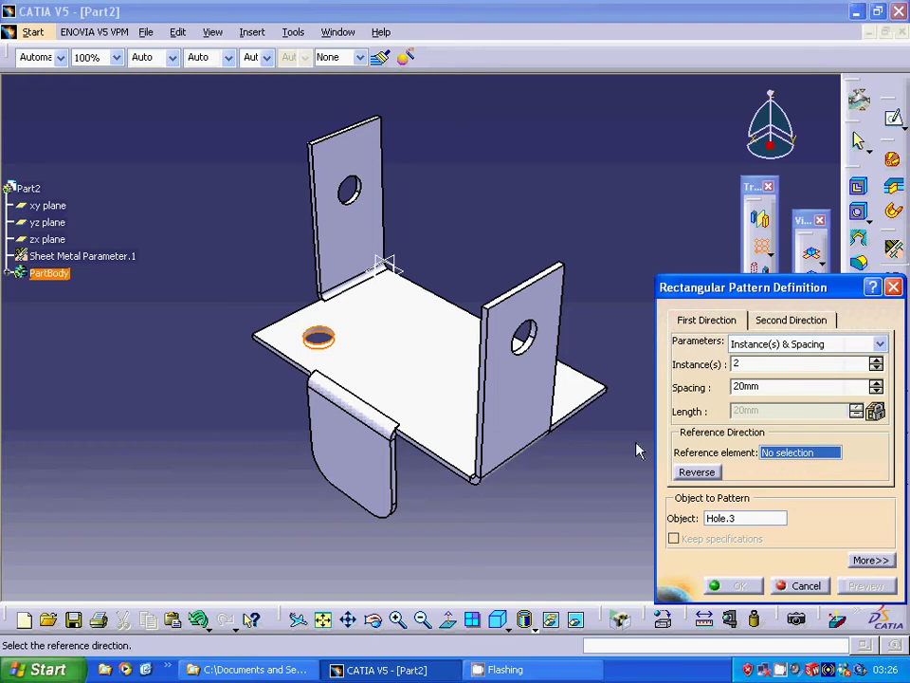
left_click(310, 318)
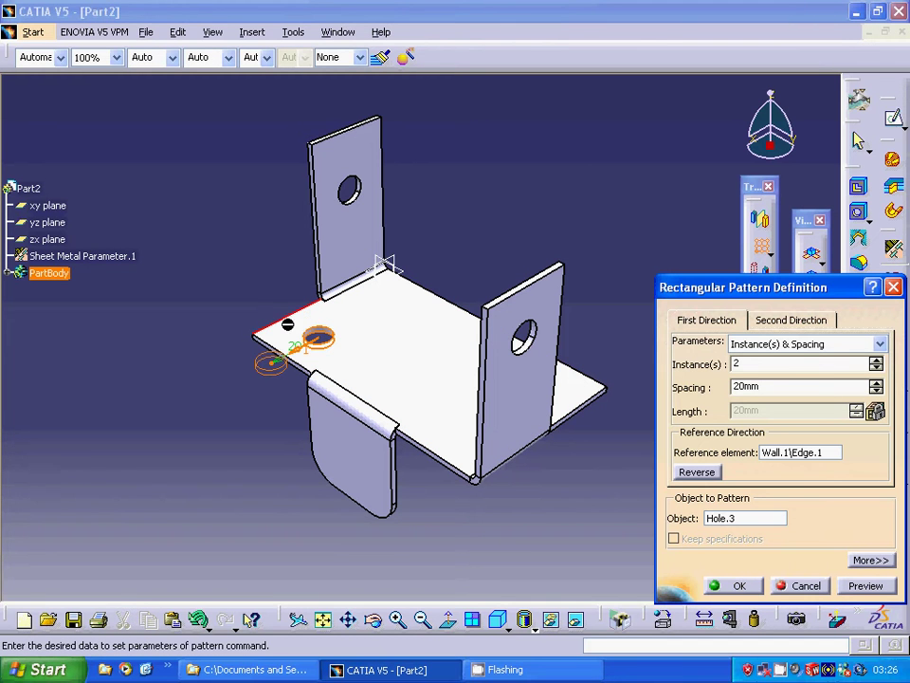
left_click(697, 473)
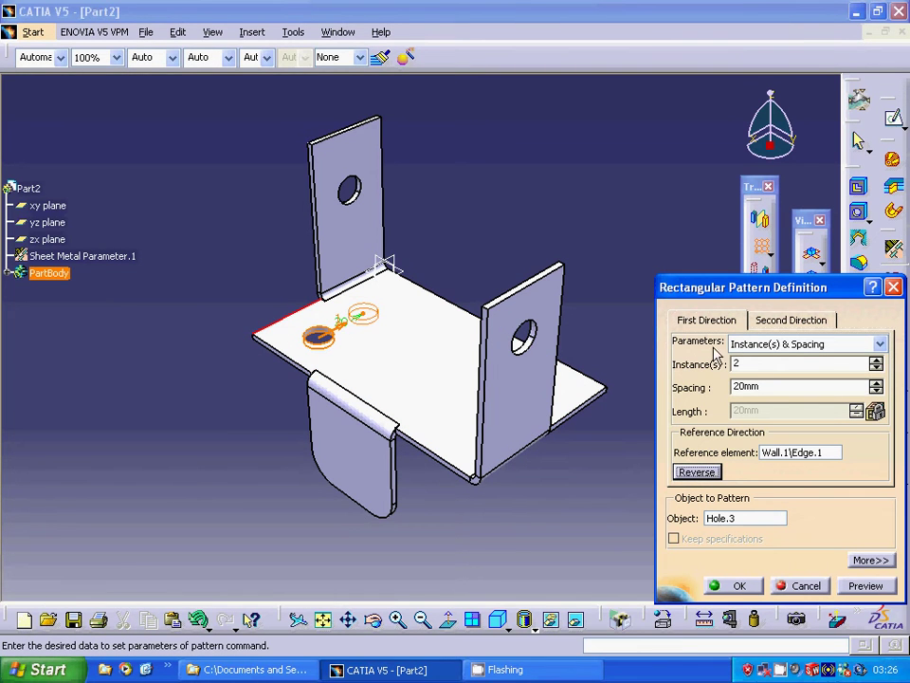
left_click_drag(766, 384, 722, 387)
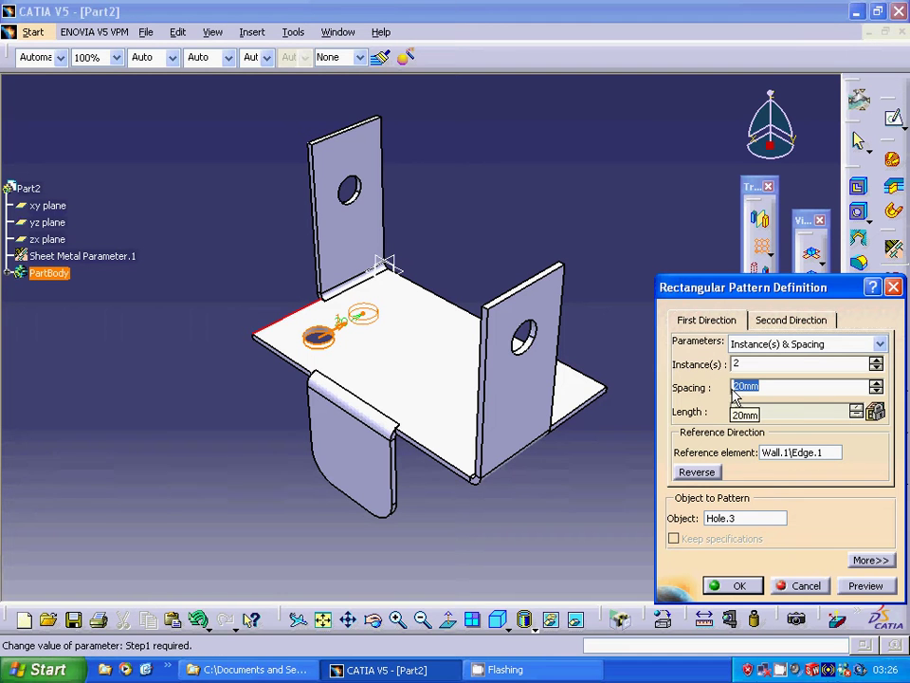
type("30")
left_click(847, 585)
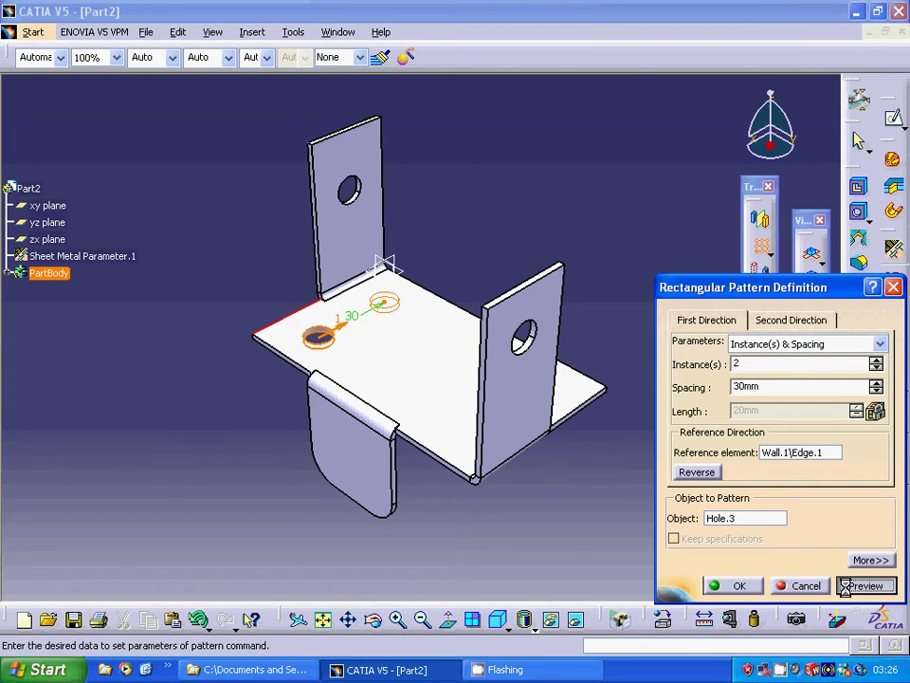
- Define the pattern's second direction along the base's front long edge with 2 instances spaced 60 mm, and preview it
left_click(779, 323)
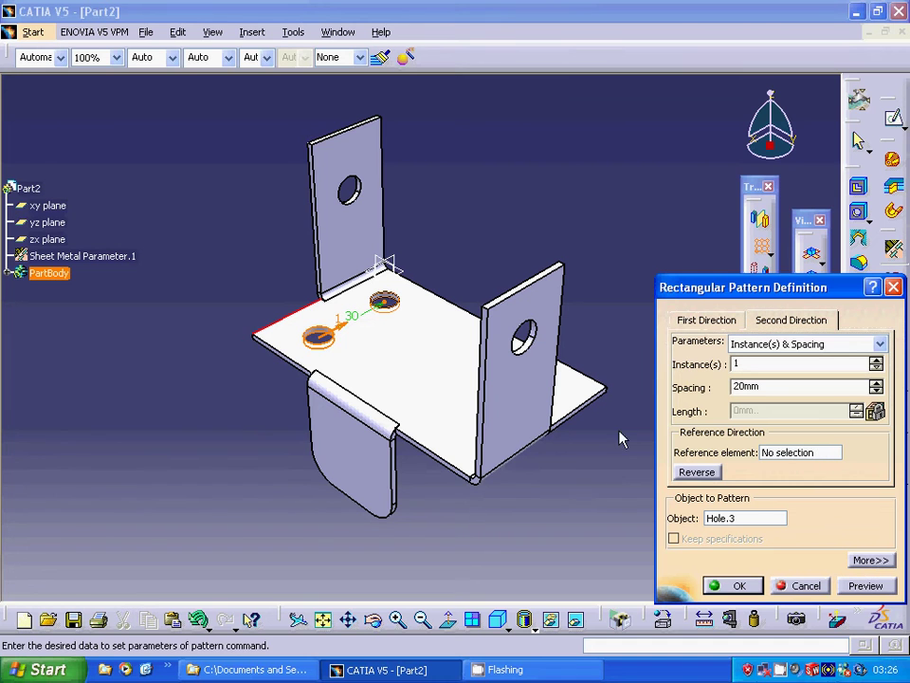
left_click(761, 453)
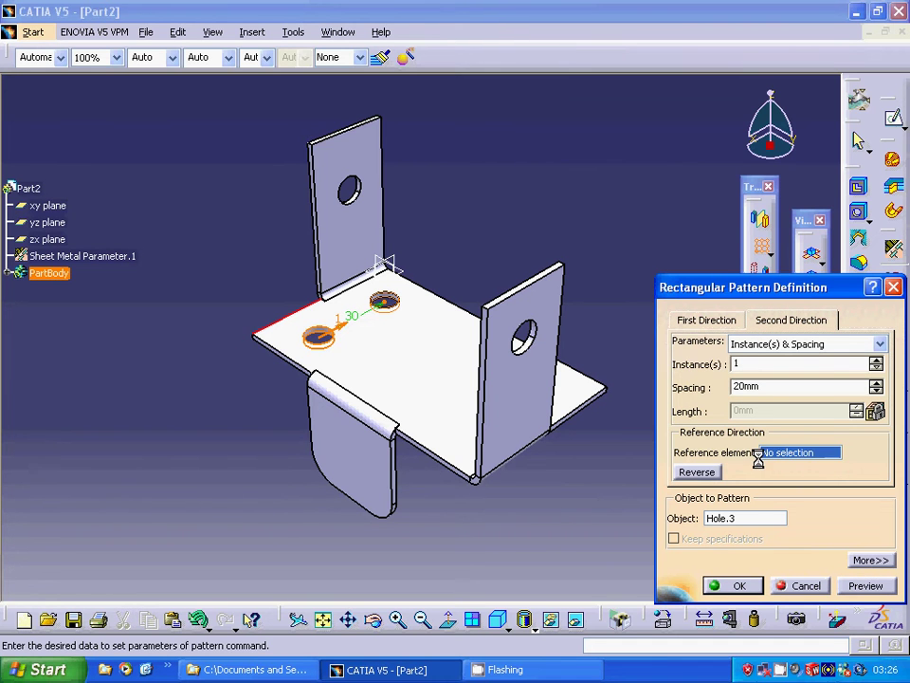
left_click(458, 465)
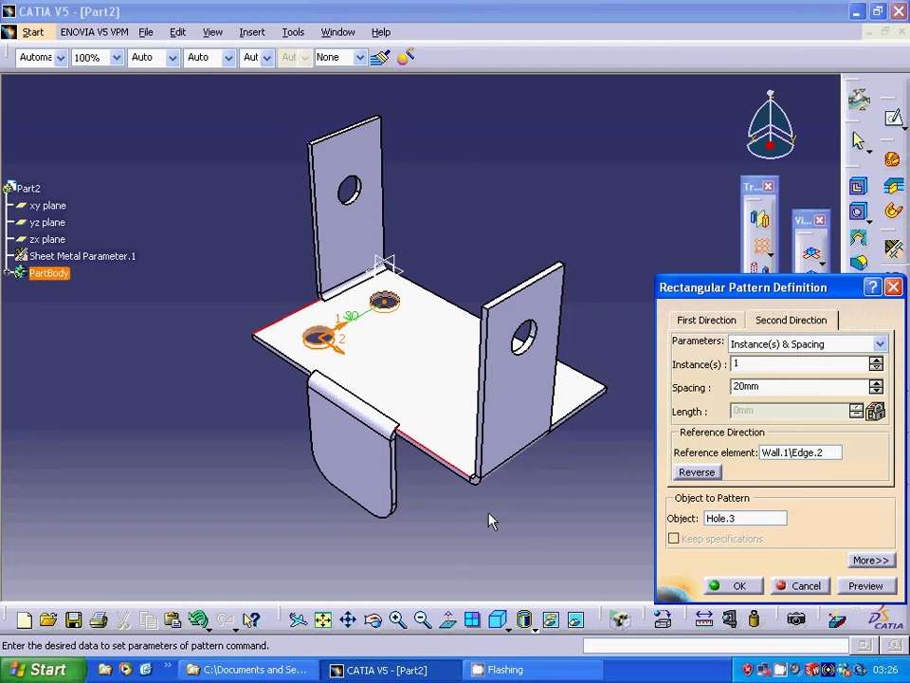
double_click(724, 365)
double_click(761, 386)
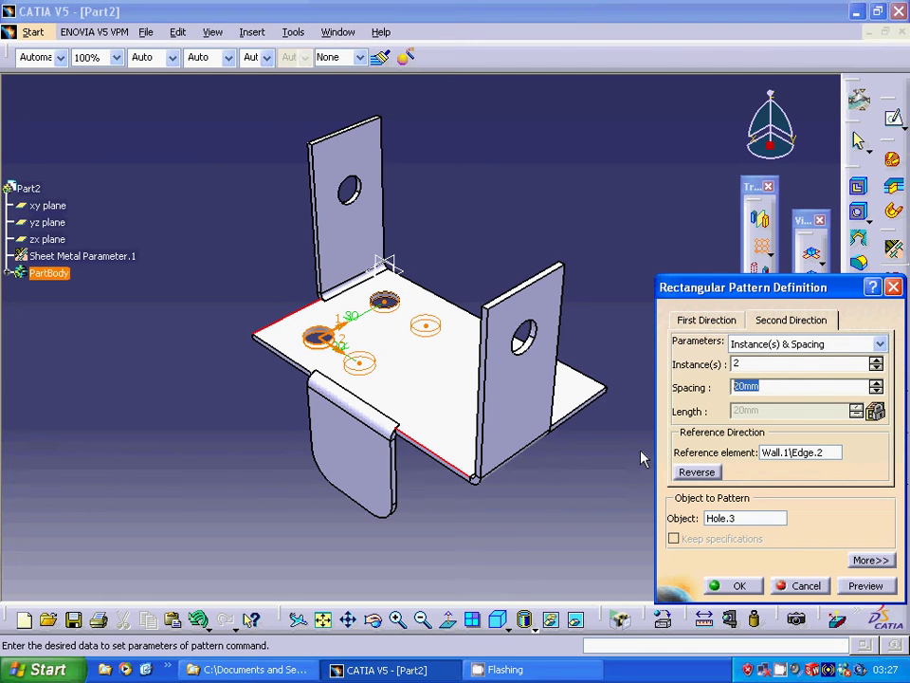
type("60")
left_click(865, 585)
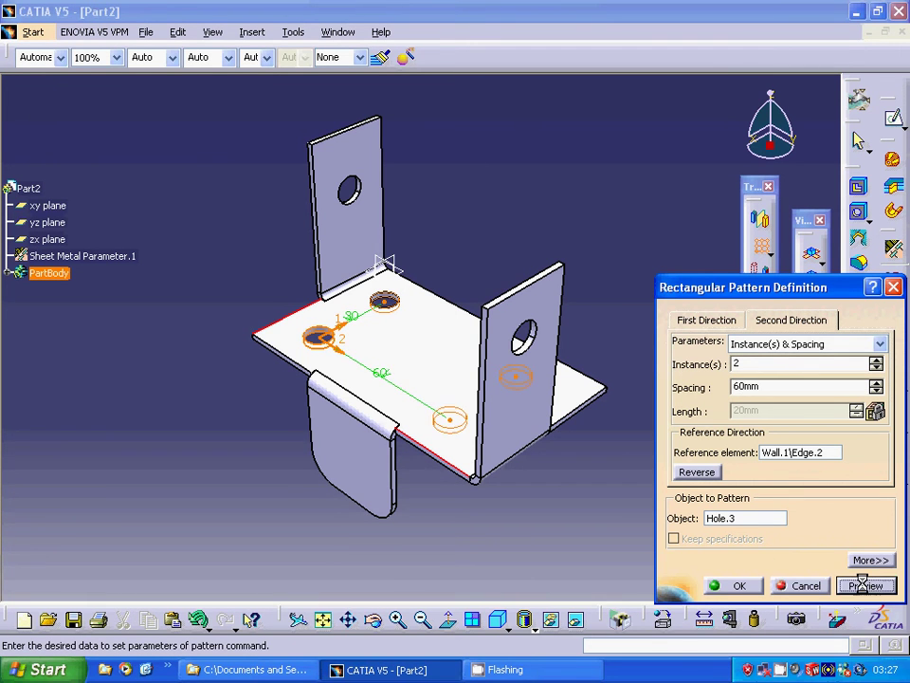
- Set the second direction's spacing to 70 mm and complete the rectangular hole pattern
mouse_move(575, 536)
middle_mouse_down()
mouse_move(541, 535)
mouse_move(547, 541)
mouse_move(607, 517)
mouse_move(697, 470)
mouse_move(768, 498)
mouse_move(768, 528)
middle_mouse_up()
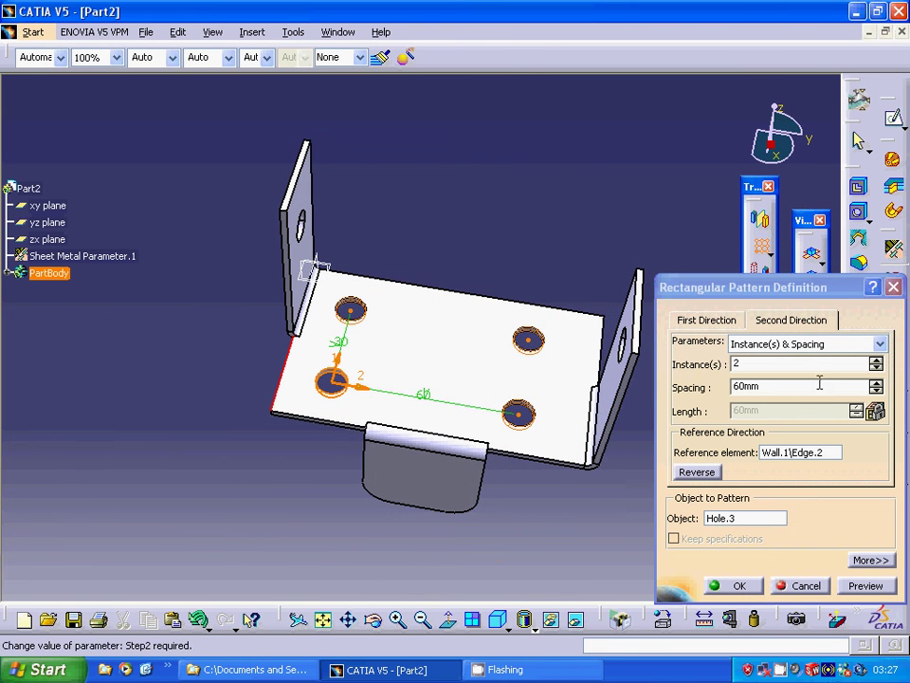
left_click_drag(785, 389, 728, 387)
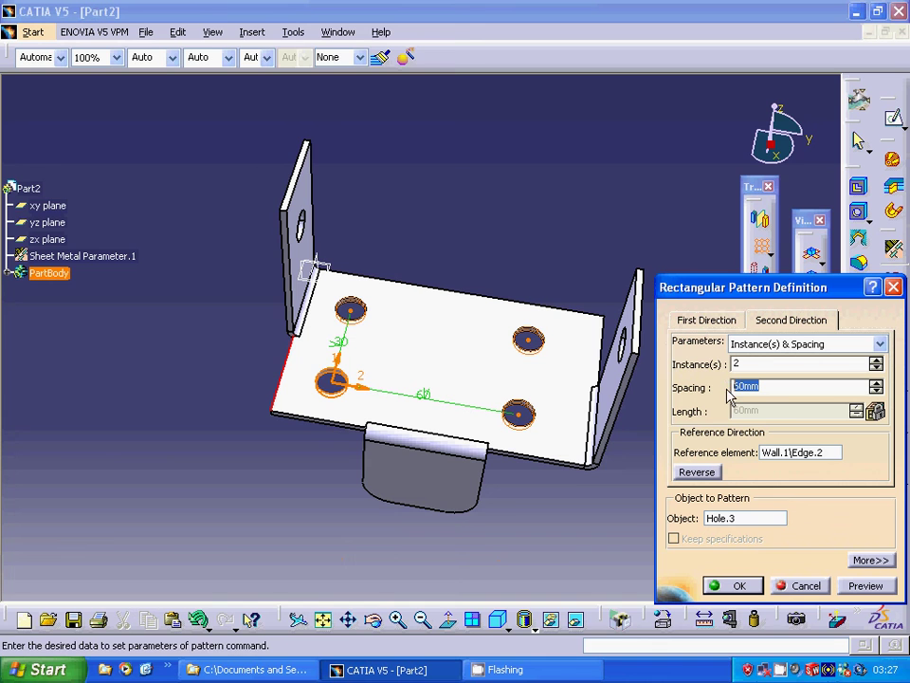
type("70")
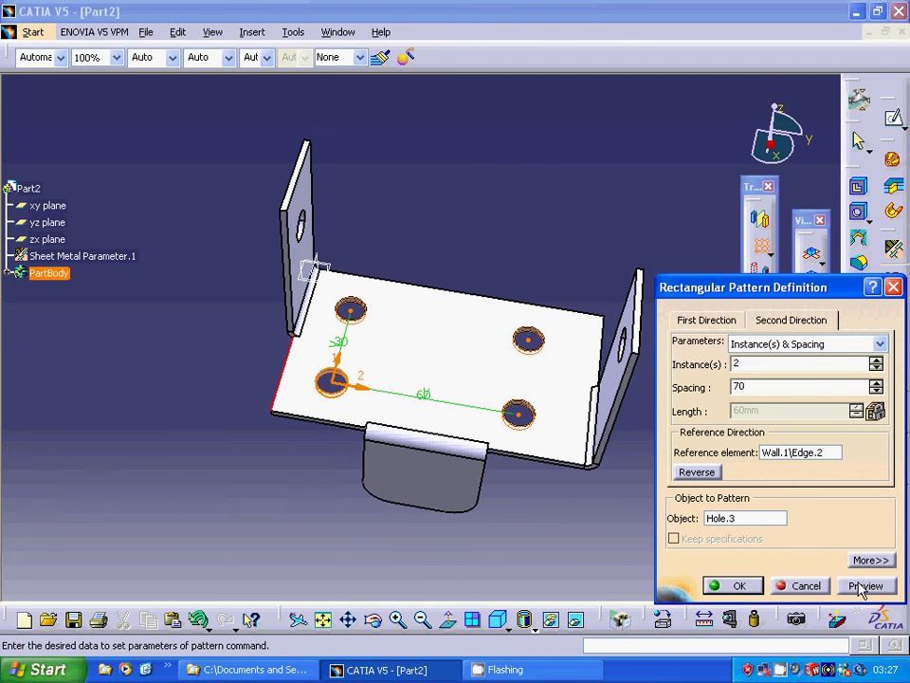
left_click(863, 586)
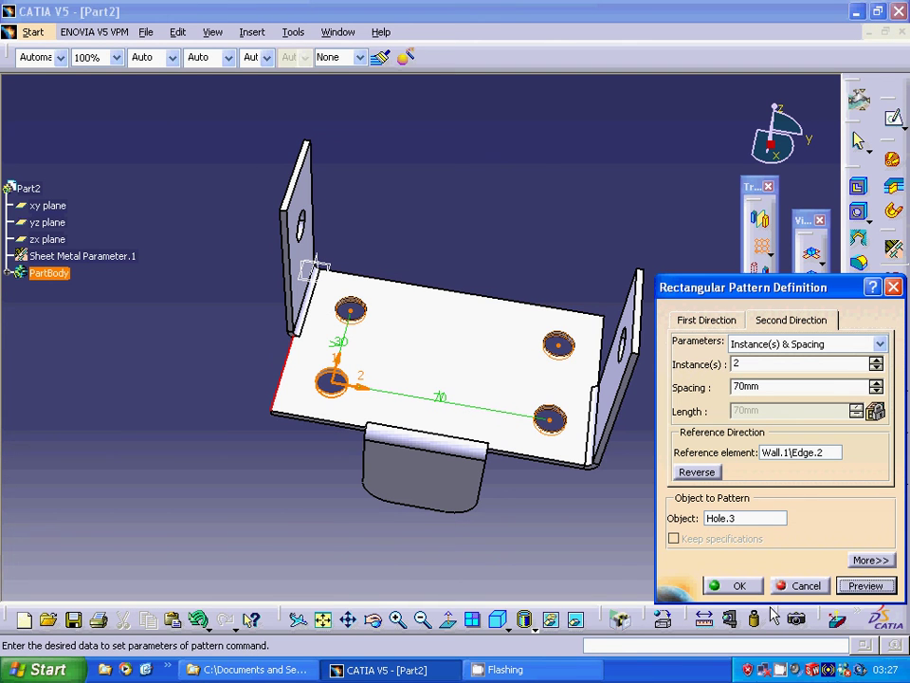
left_click(749, 587)
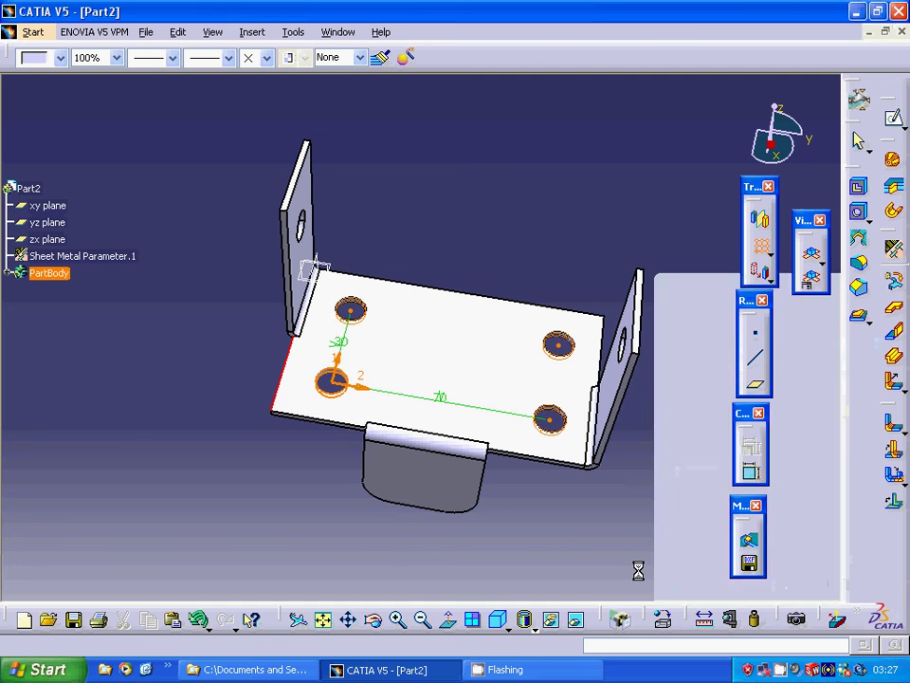
left_click(640, 558)
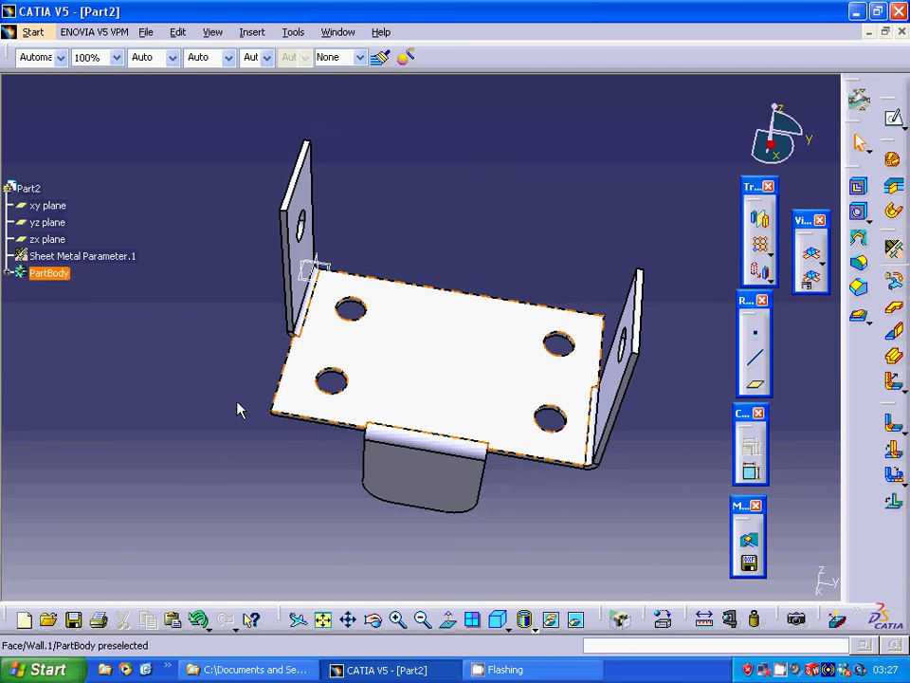